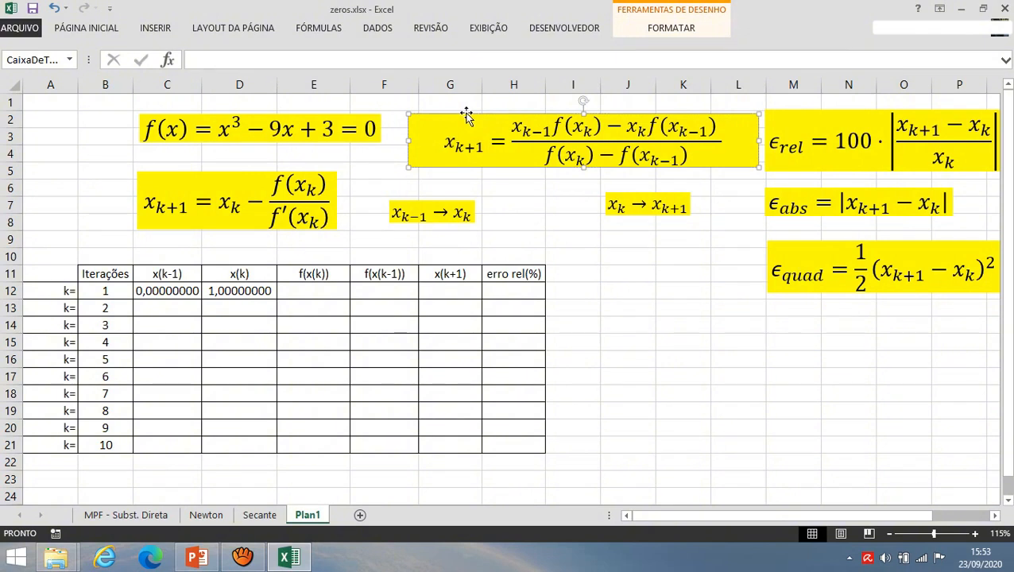
Examine the secant iteration formula and the function f(x) = x³ − 9x + 3 against the first iteration's table cells.
left_click_drag(505, 133, 660, 134)
left_click(321, 289)
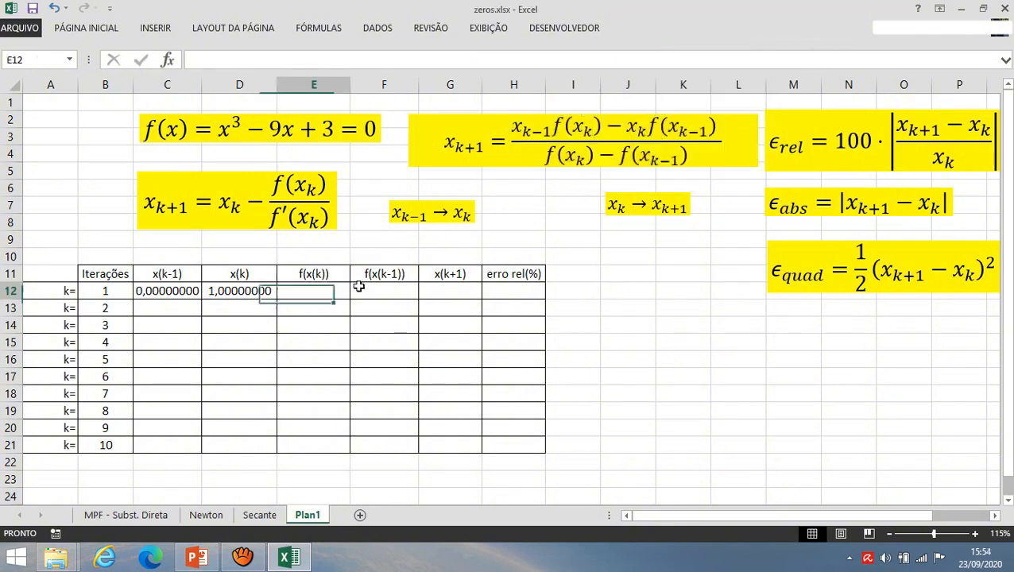
left_click(359, 288)
mouse_move(512, 130)
left_mouse_down()
mouse_move(616, 137)
mouse_move(511, 227)
left_mouse_up()
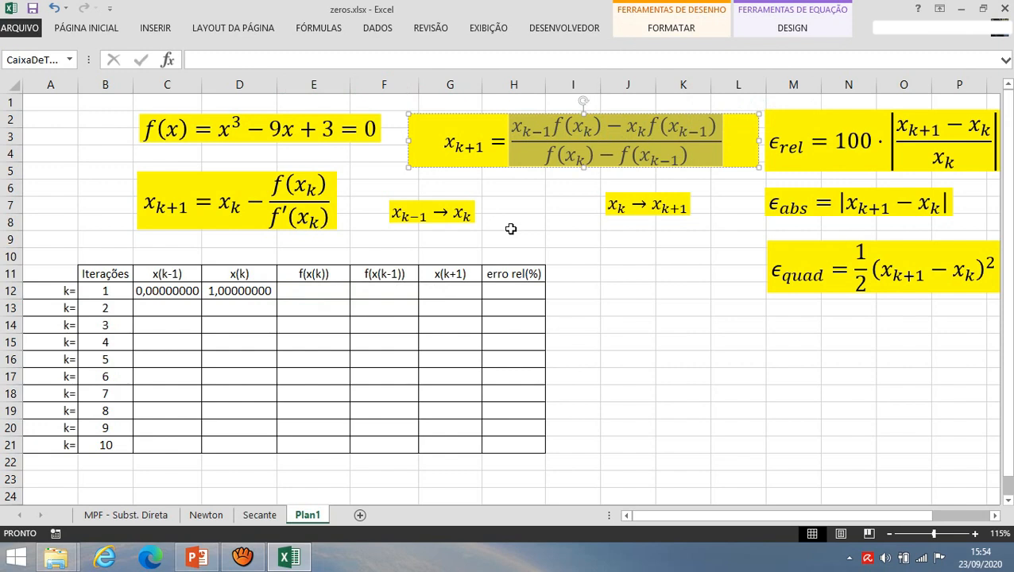
left_click(459, 354)
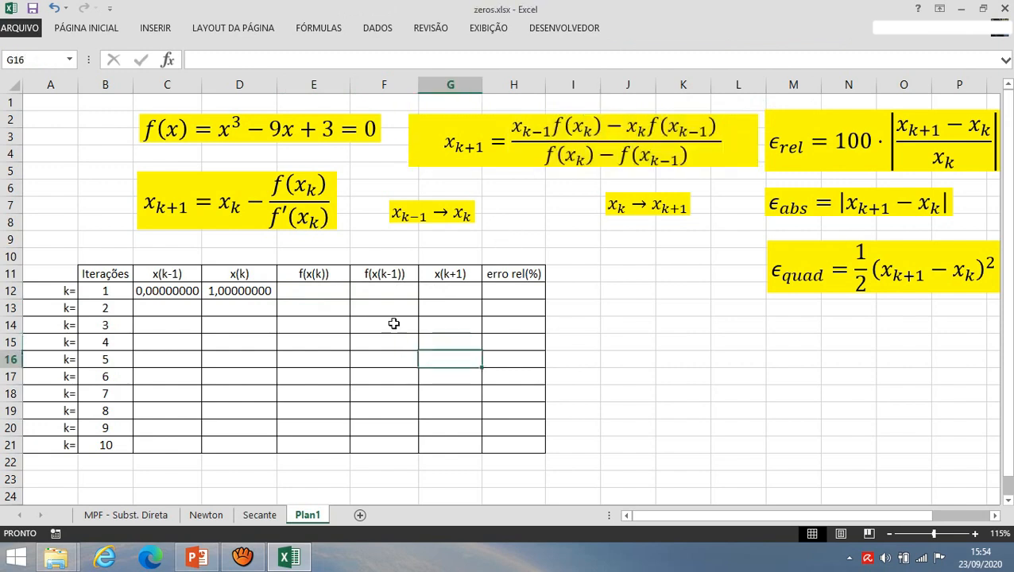
left_click(330, 291)
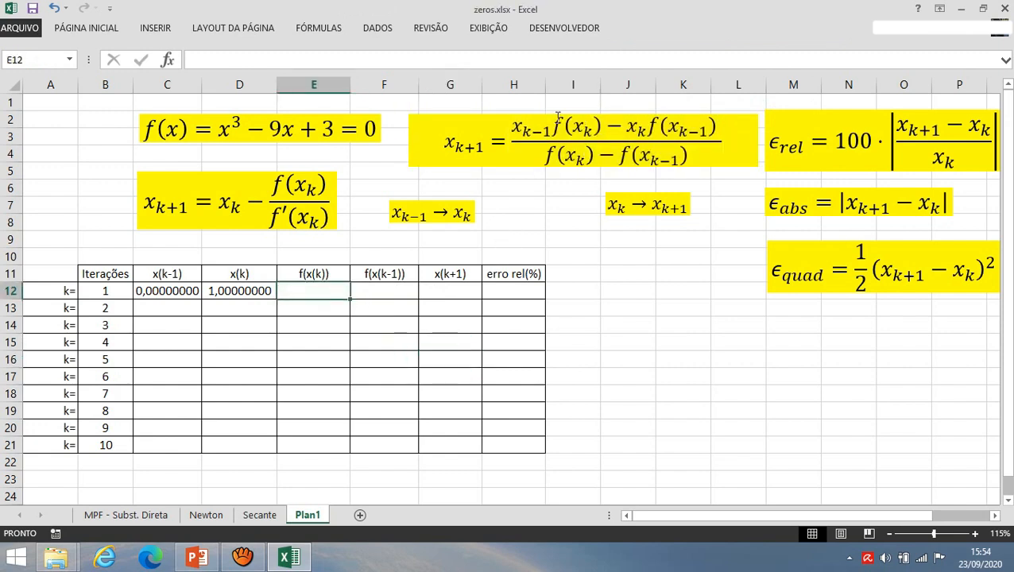
left_click_drag(558, 121, 601, 133)
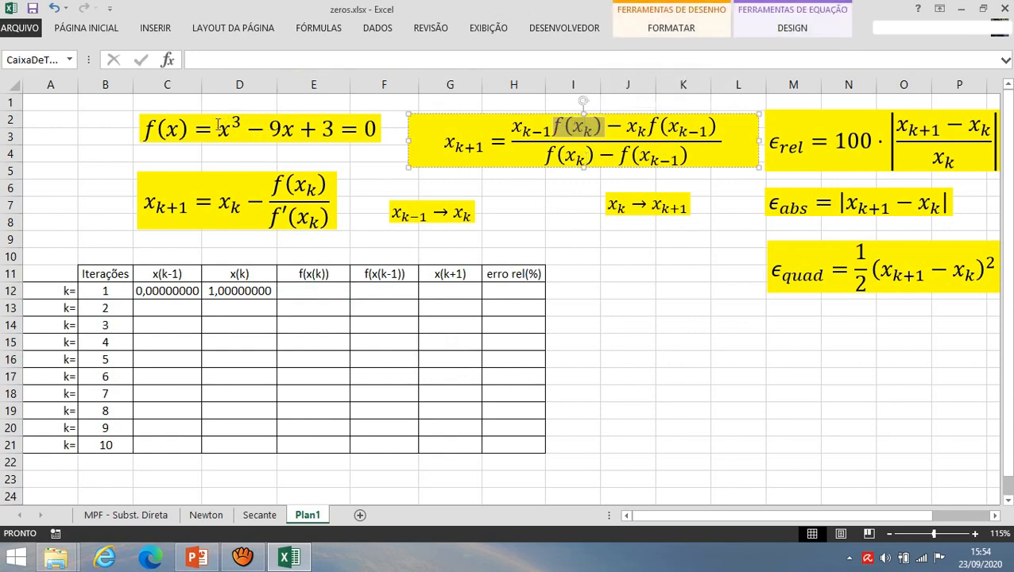
left_click_drag(216, 127, 377, 128)
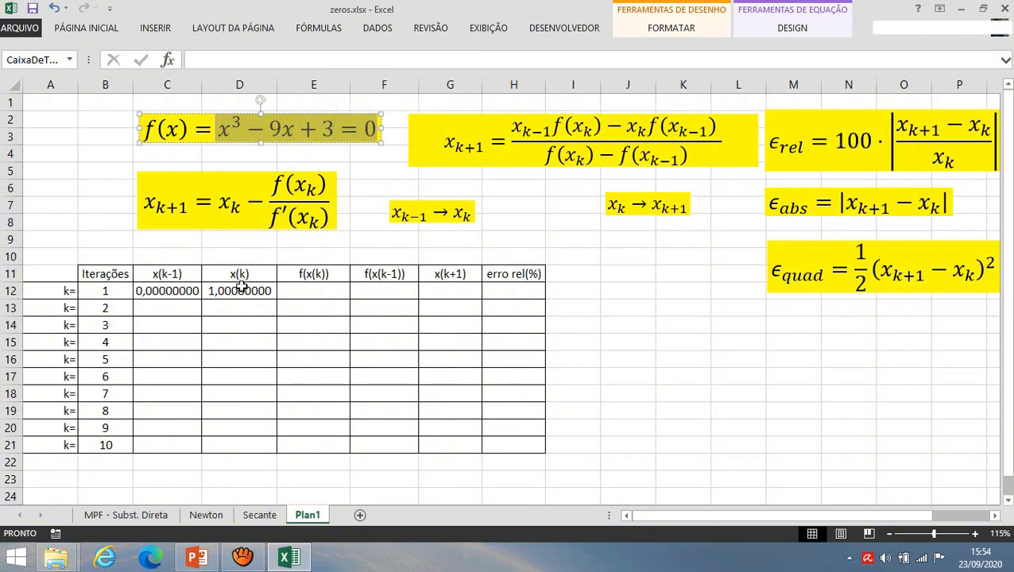
left_click(241, 288)
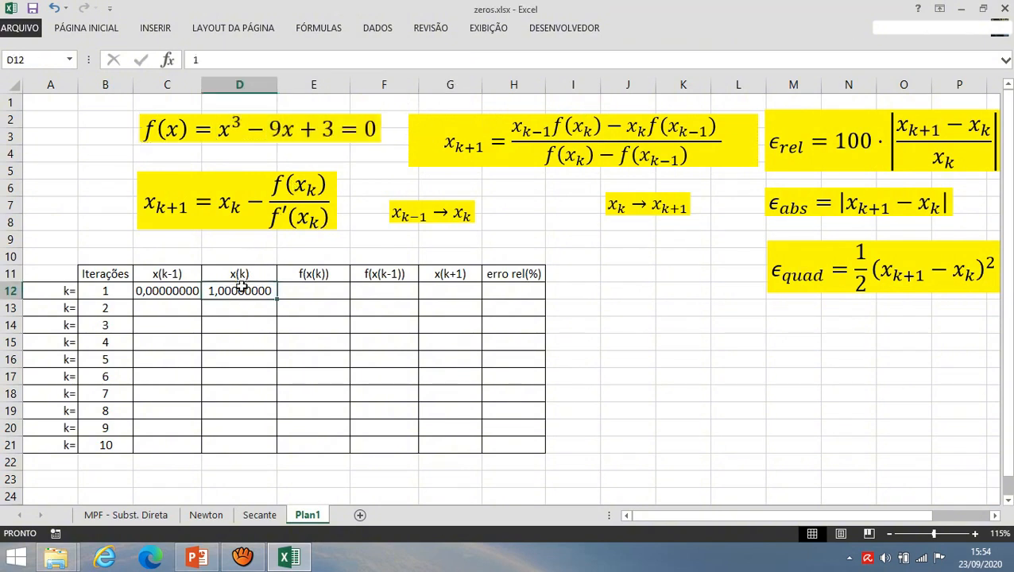
Enter the formula =(D12^3)-(9*D12)+3 in cell E12 to calculate f(x(k)) for the first iteration.
left_click(334, 289)
type("=(")
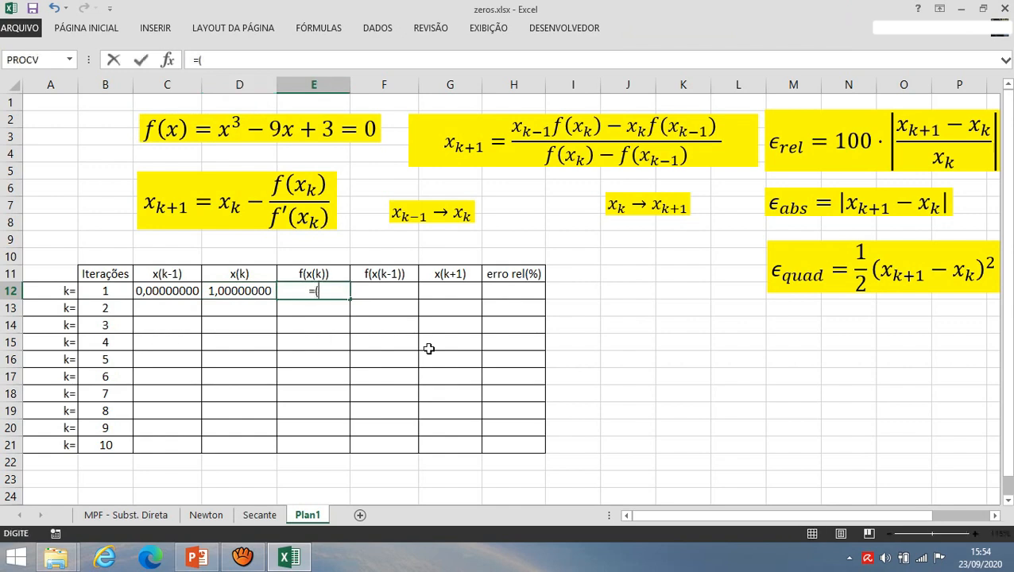
type("d^3)-(9*d")
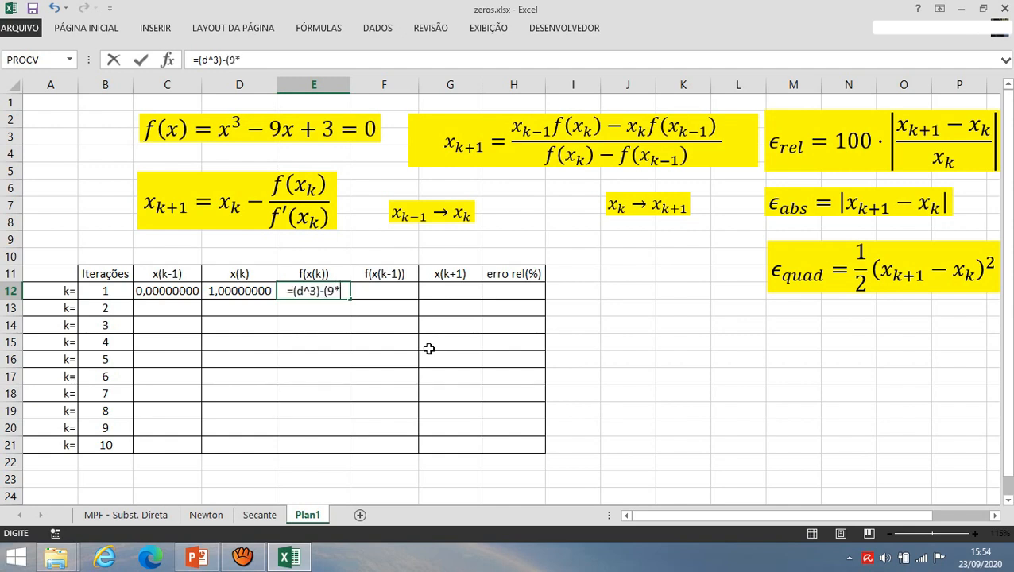
key("BackSpace")
key("BackSpace")
key("BackSpace")
key("BackSpace")
key("BackSpace")
key("BackSpace")
key("BackSpace")
key("BackSpace")
key("BackSpace")
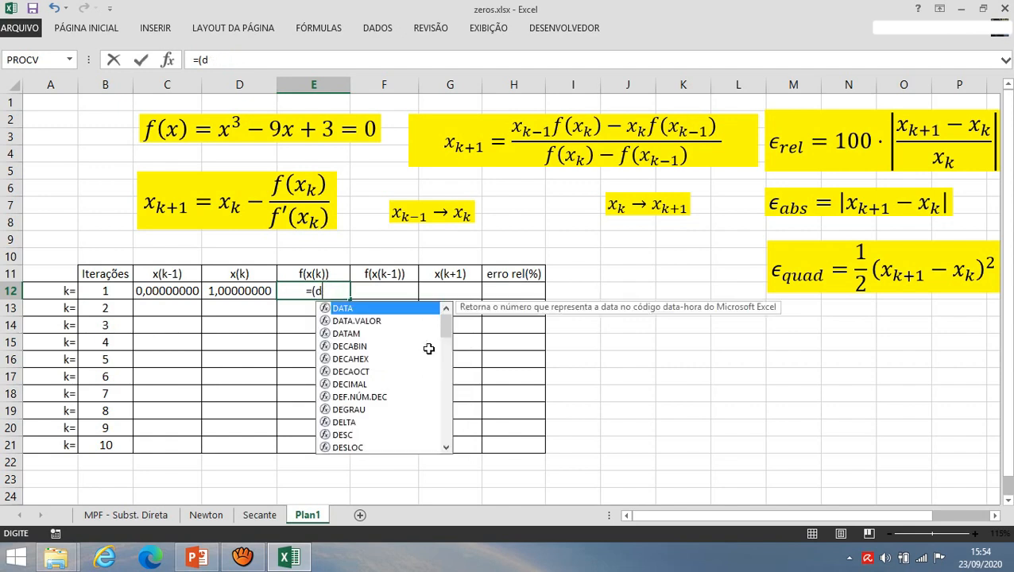
type("12)")
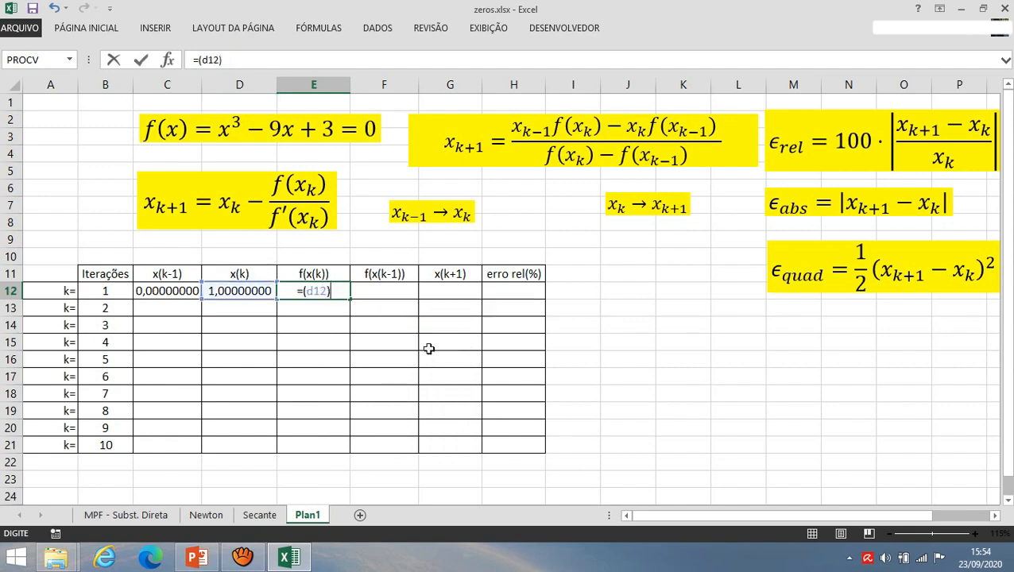
type("^3")
key("BackSpace")
key("BackSpace")
type("^3")
key("Right")
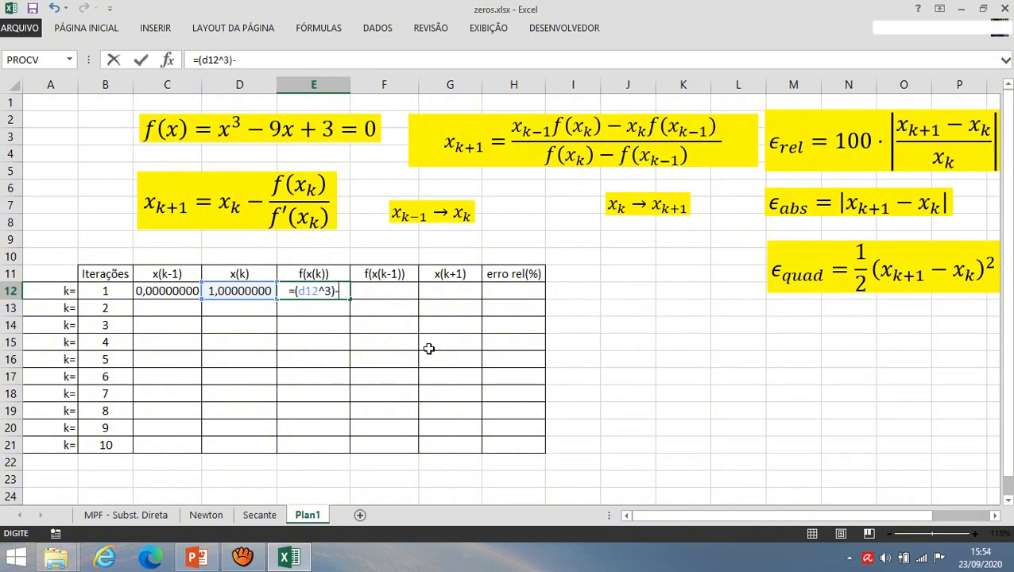
type("-(9*d12)+3")
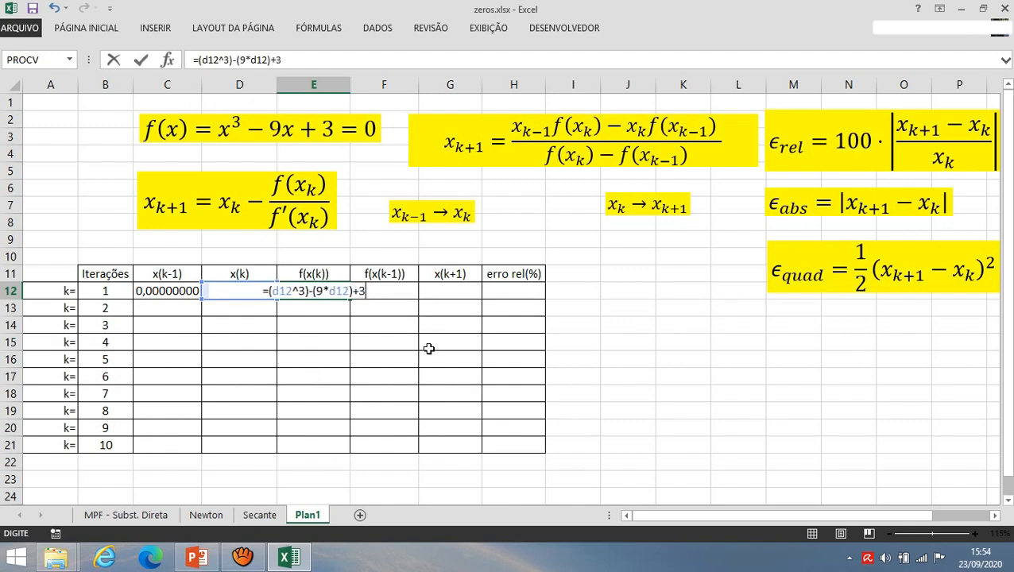
key("ctrl+Return")
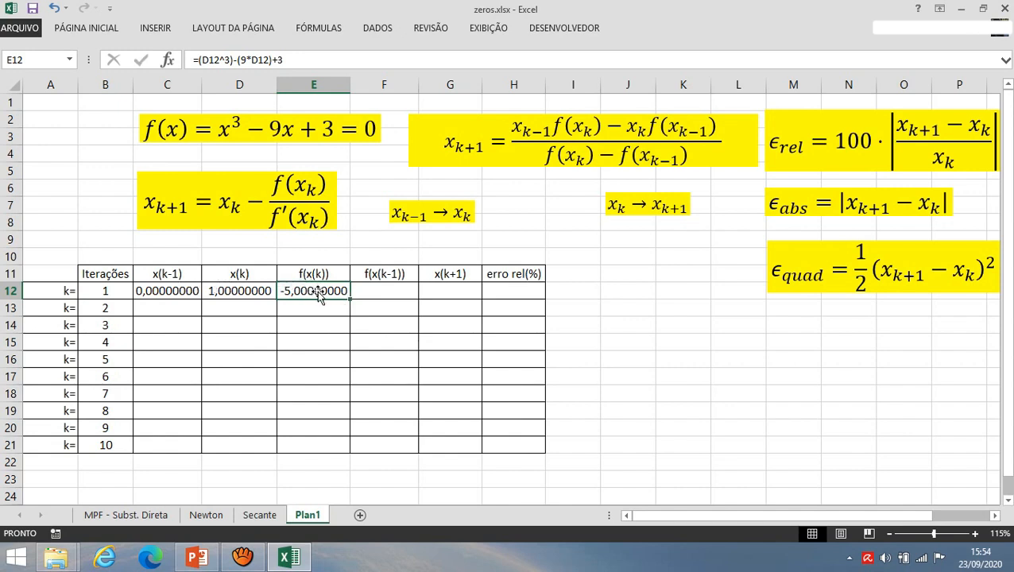
left_click(248, 293)
left_click(292, 289)
left_click(395, 294)
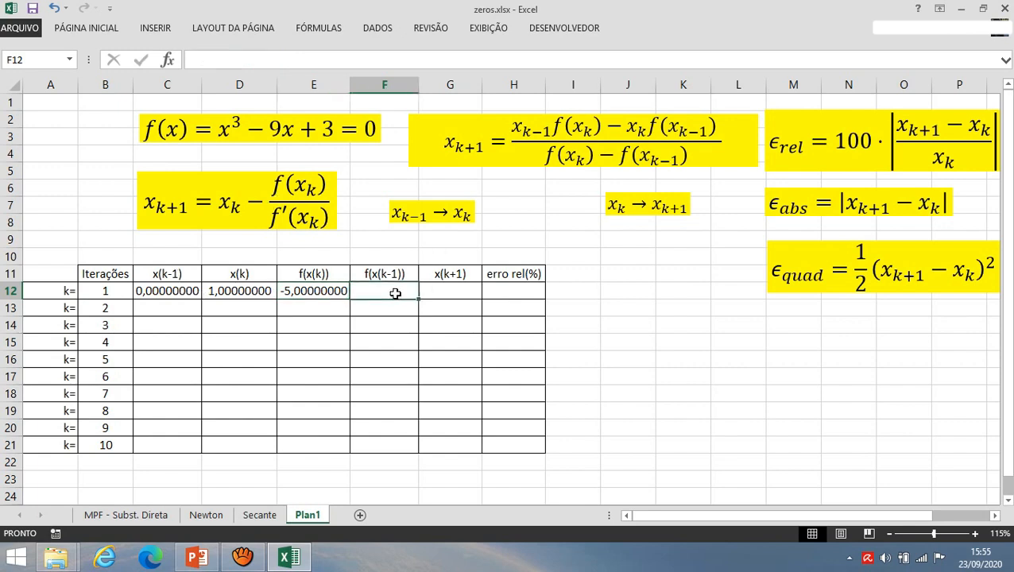
type("=")
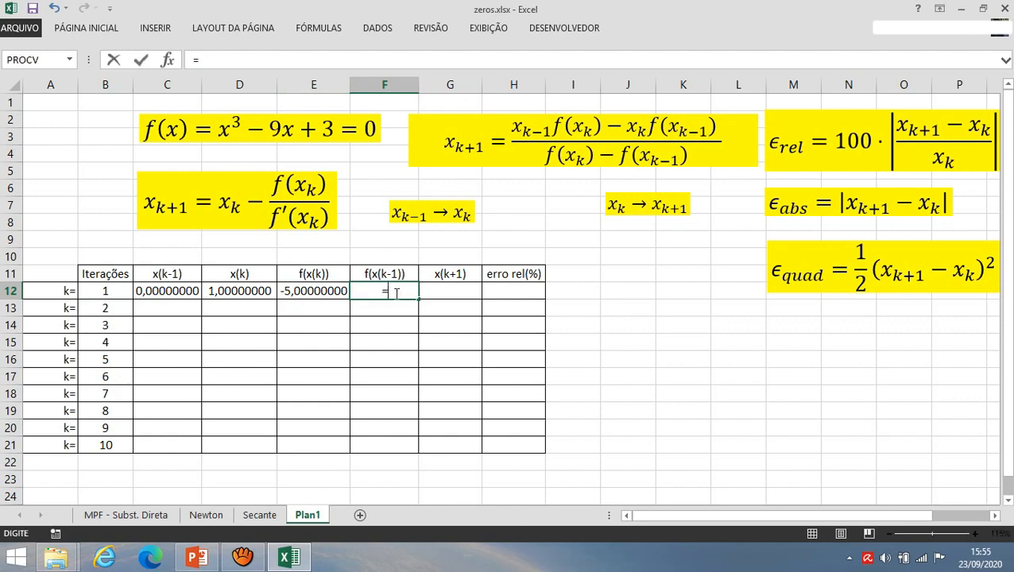
key("Escape")
left_click(180, 272)
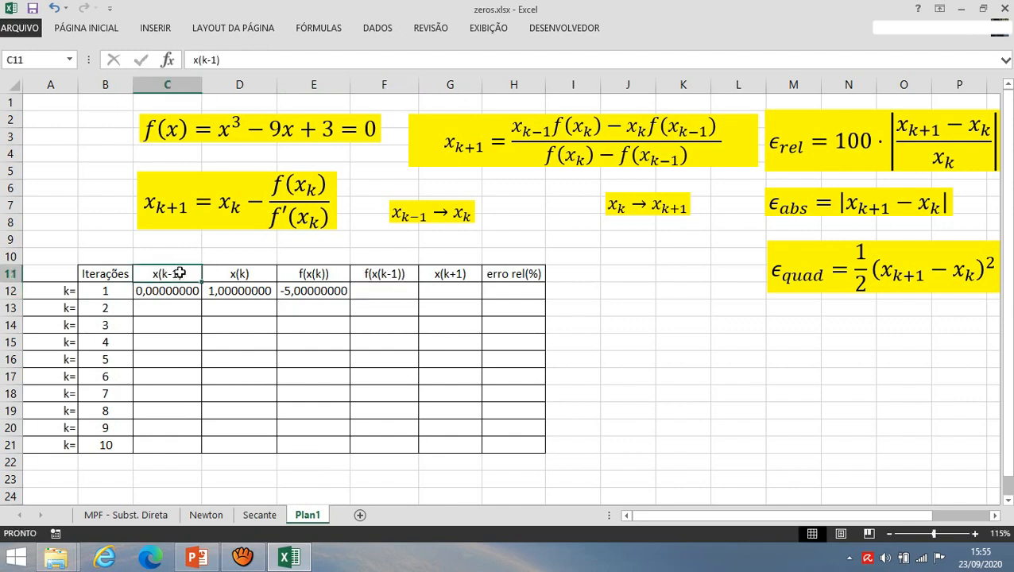
Enter the formula =(C12^3)-(9*C12)+3 in cell F12 to calculate f(x(k-1)) and check its cell references.
left_click(370, 289)
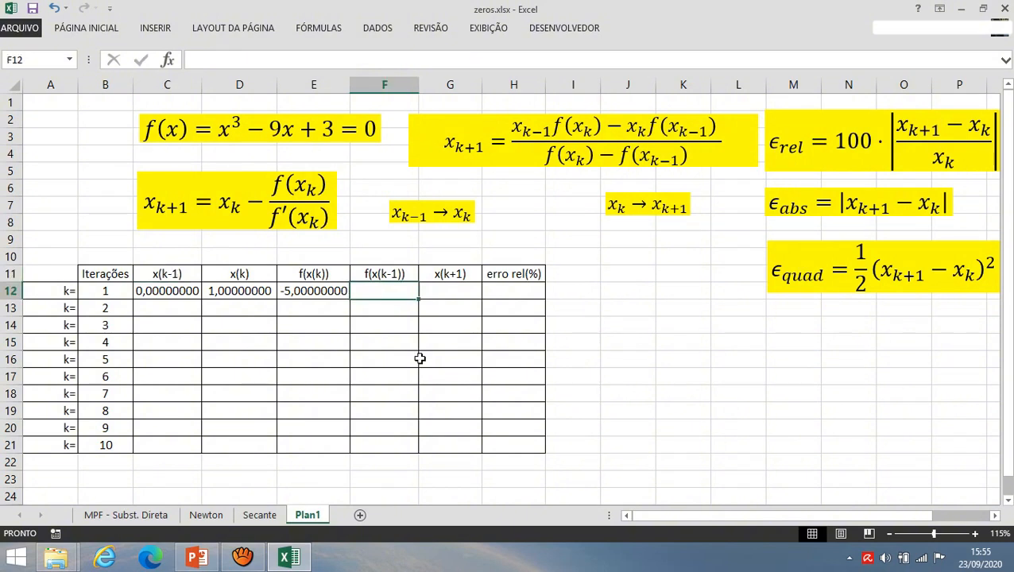
type("=(c12")
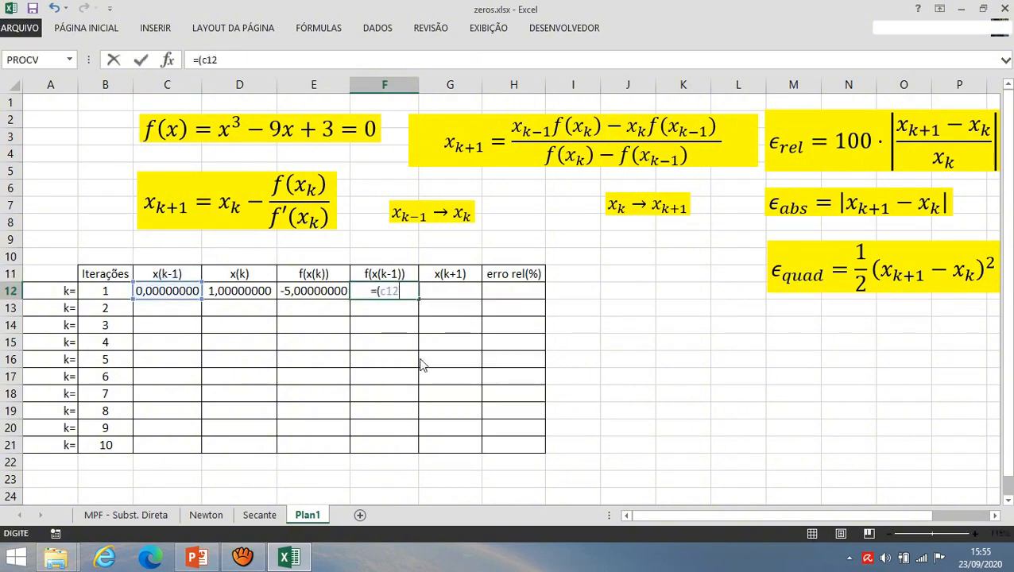
type("^3)")
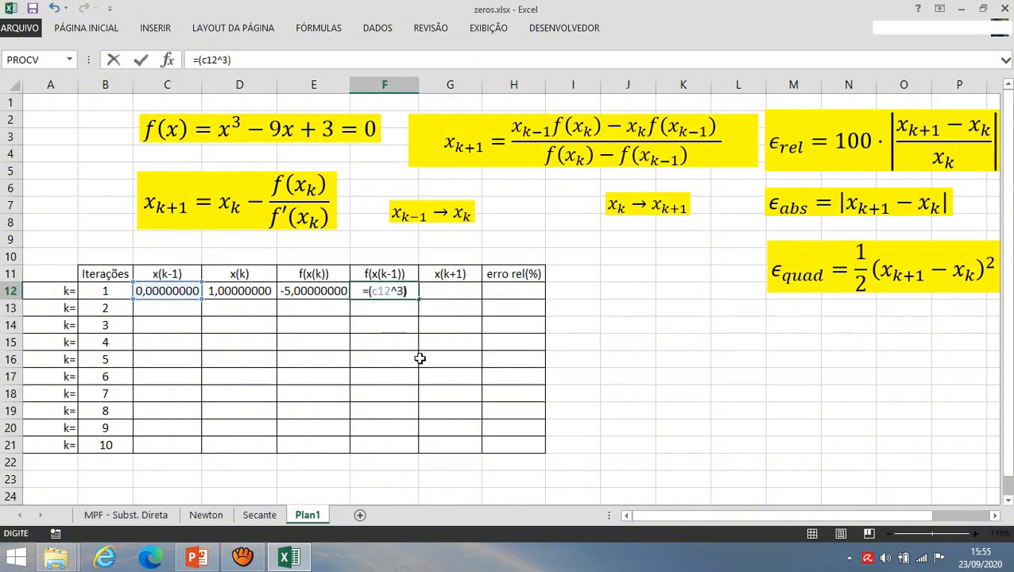
type("-(")
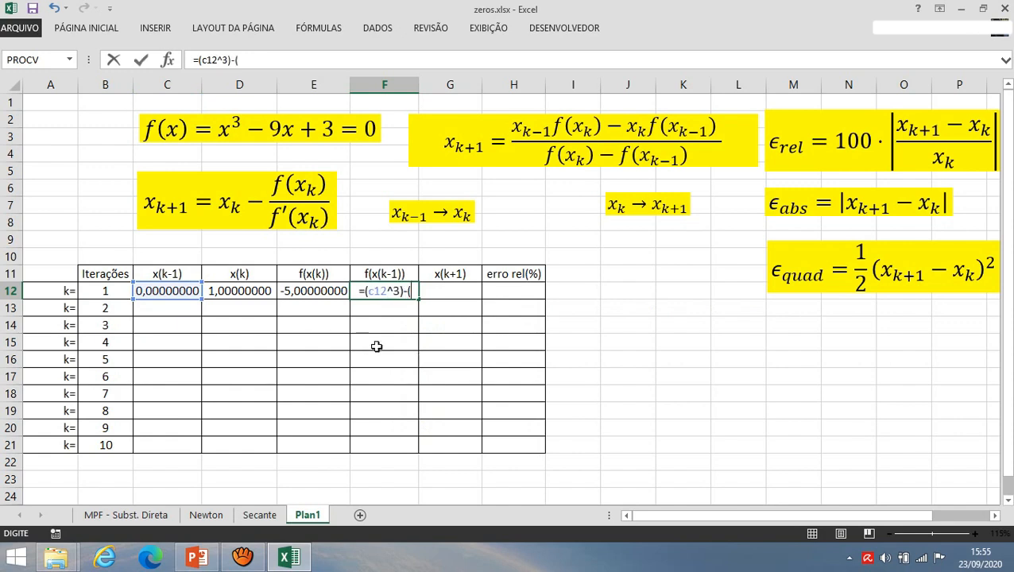
type("9*")
key("Home")
type("c12")
key("BackSpace")
key("BackSpace")
key("BackSpace")
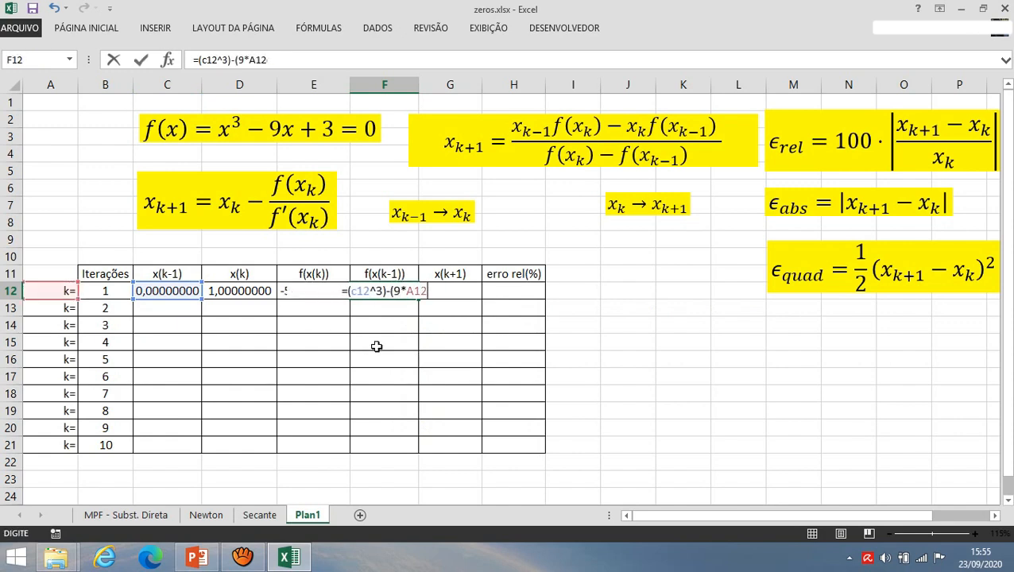
key("BackSpace")
key("BackSpace")
key("BackSpace")
type("c12")
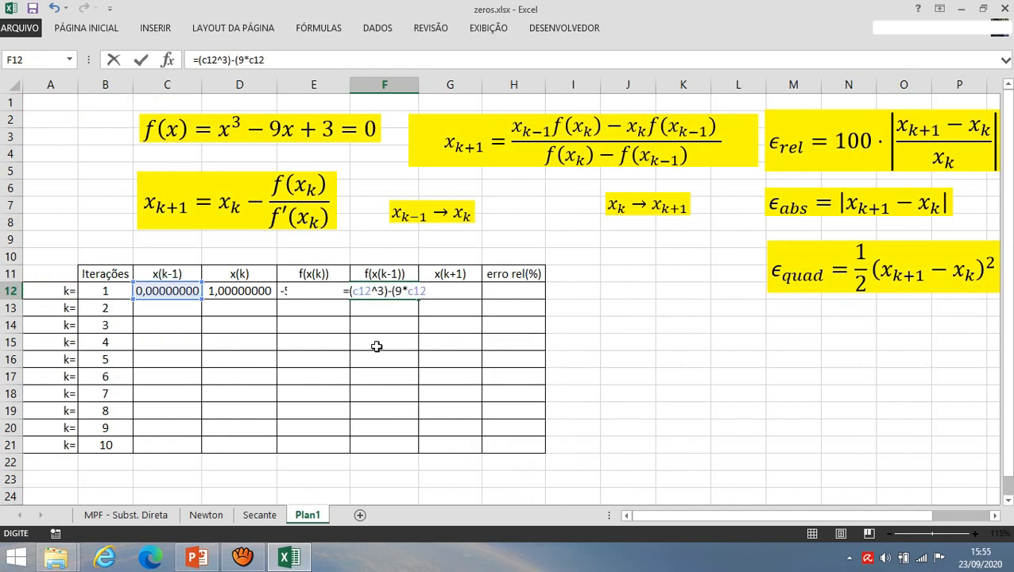
type(")")
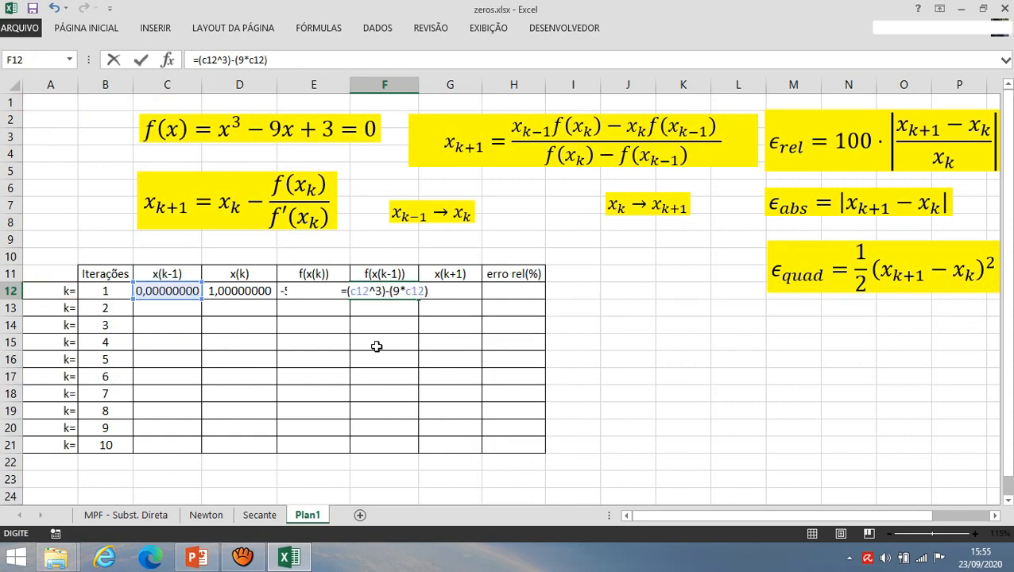
type("+3")
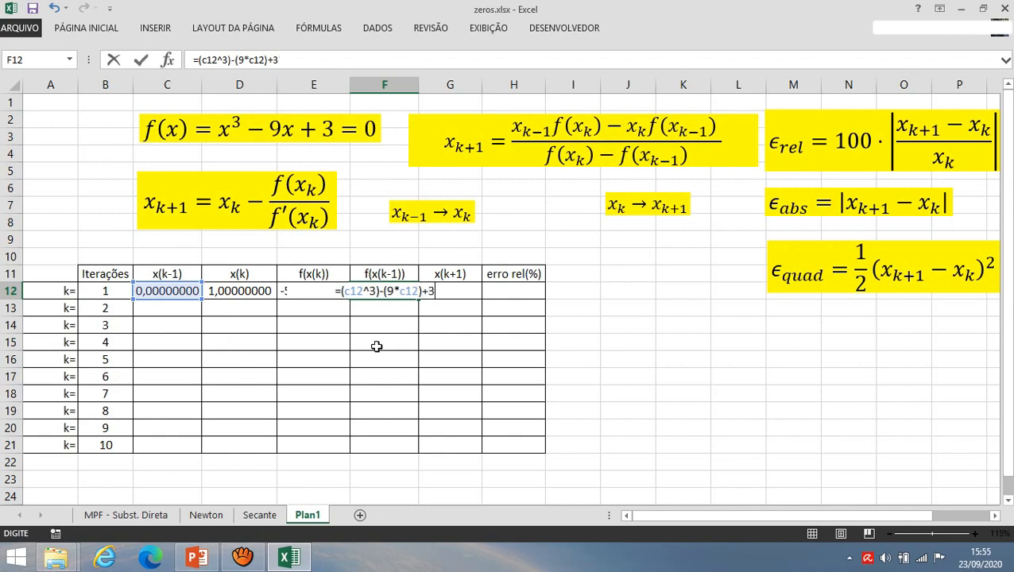
key("ctrl+Return")
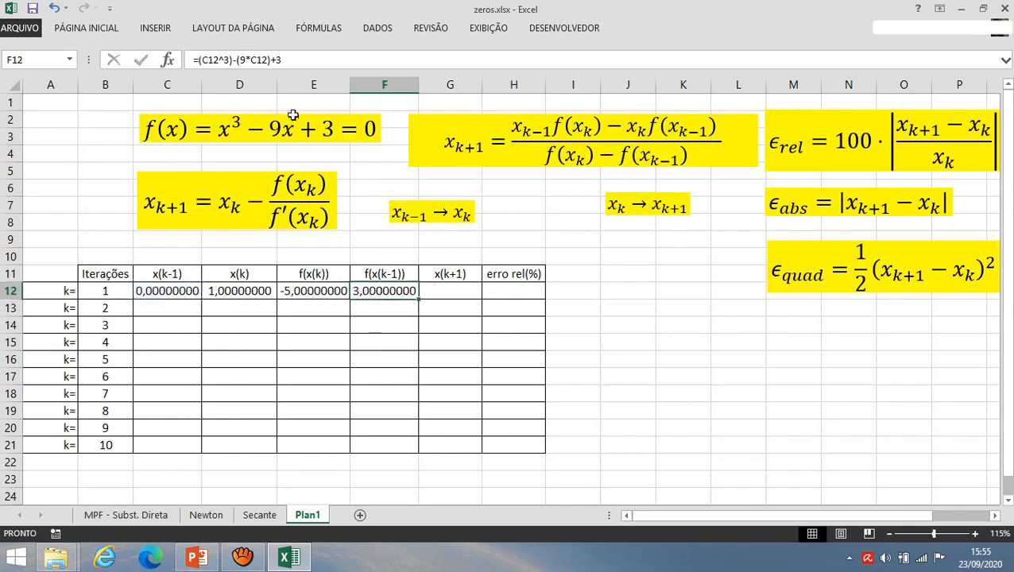
key("F2")
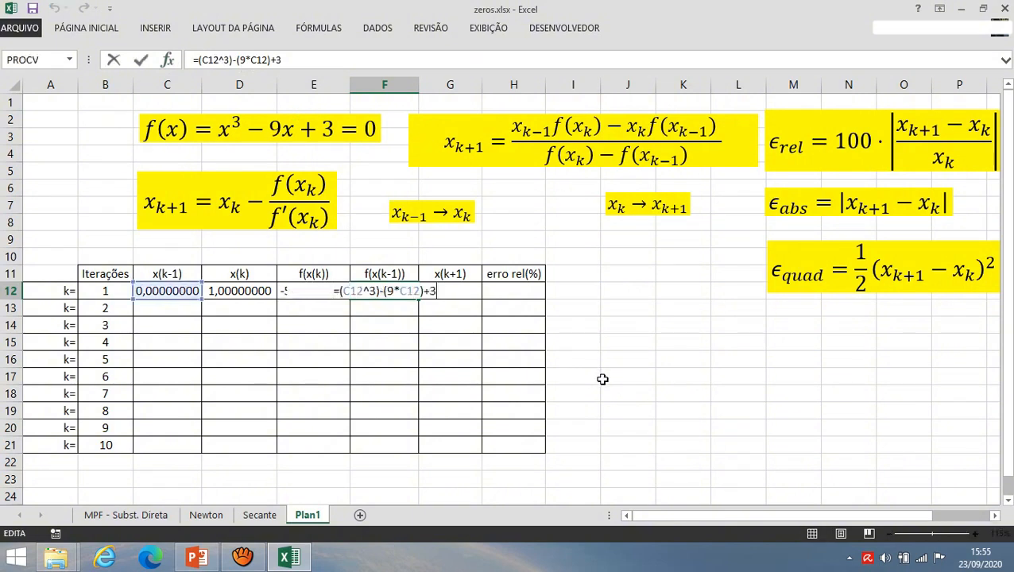
key("Escape")
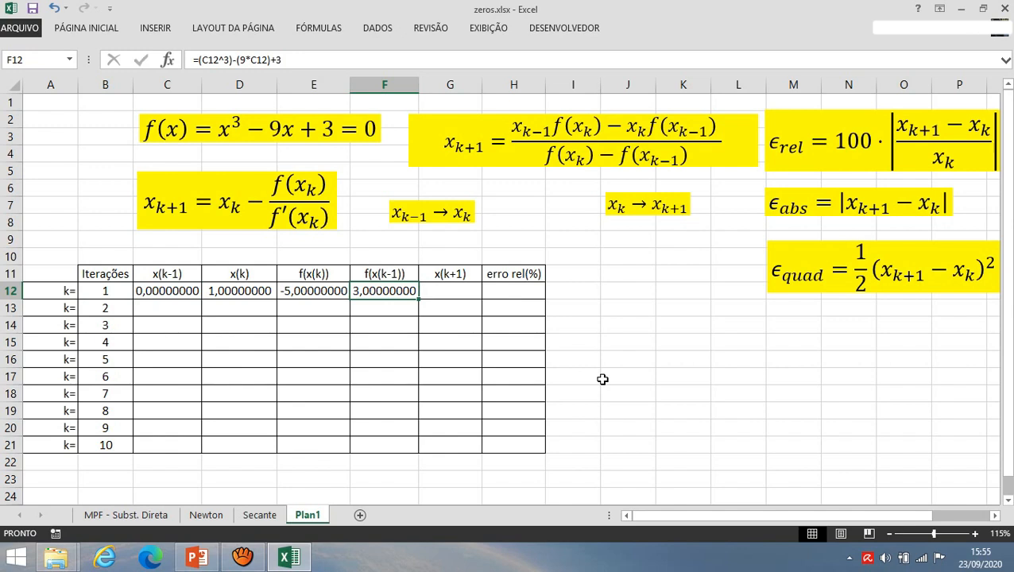
Switch to the PowerPoint presentation and examine the derivation of the secant formula in equations (9) to (11) on slide 36.
left_click_drag(513, 127, 693, 150)
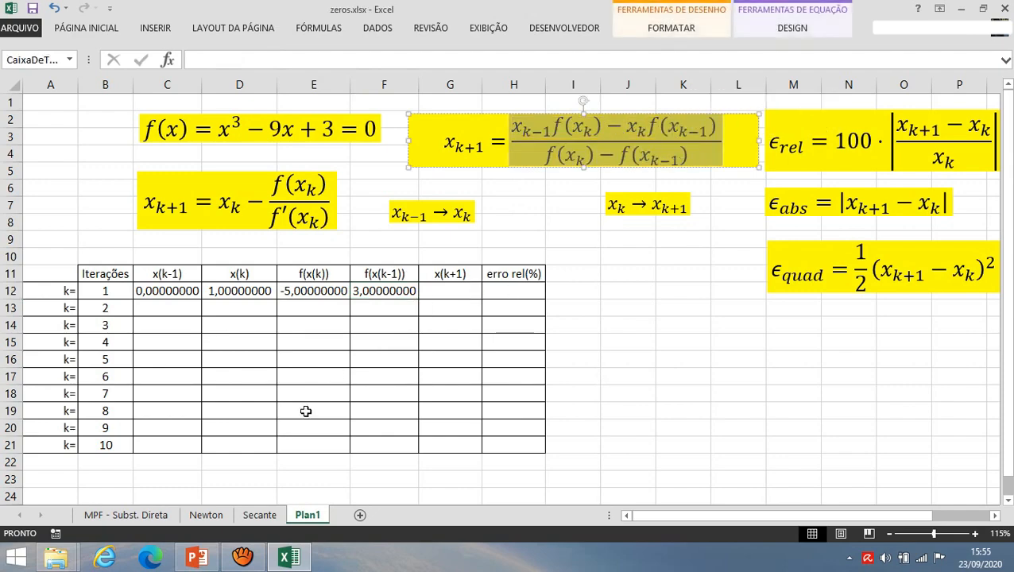
left_click(197, 558)
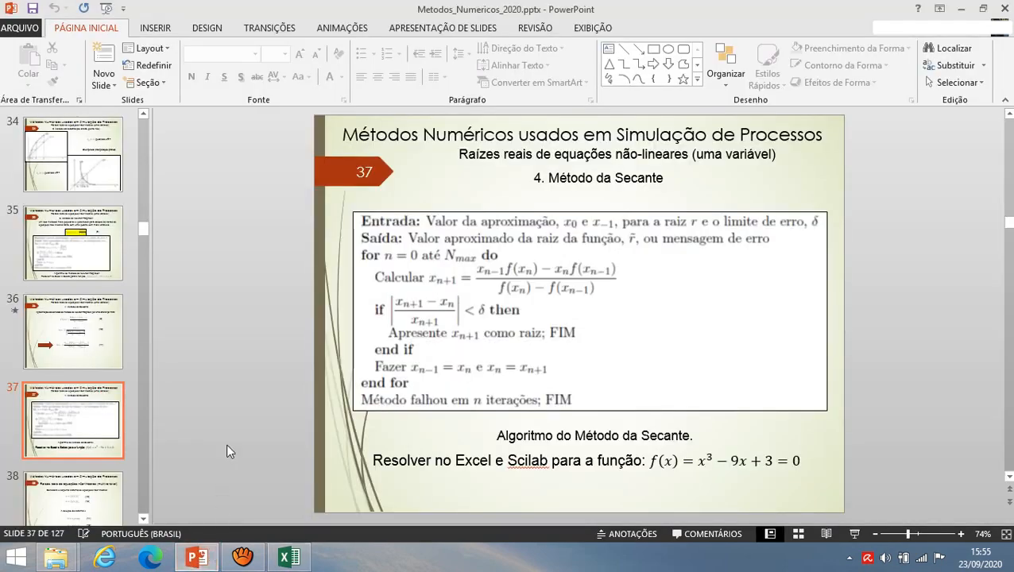
scroll(226, 451, "down", 1)
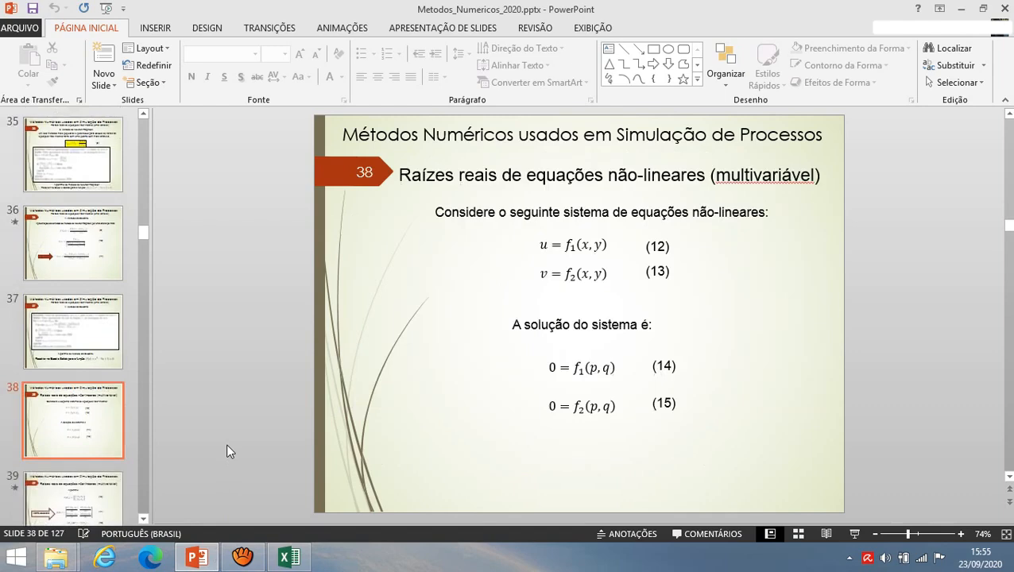
scroll(259, 404, "up", 1)
scroll(259, 404, "up", 1)
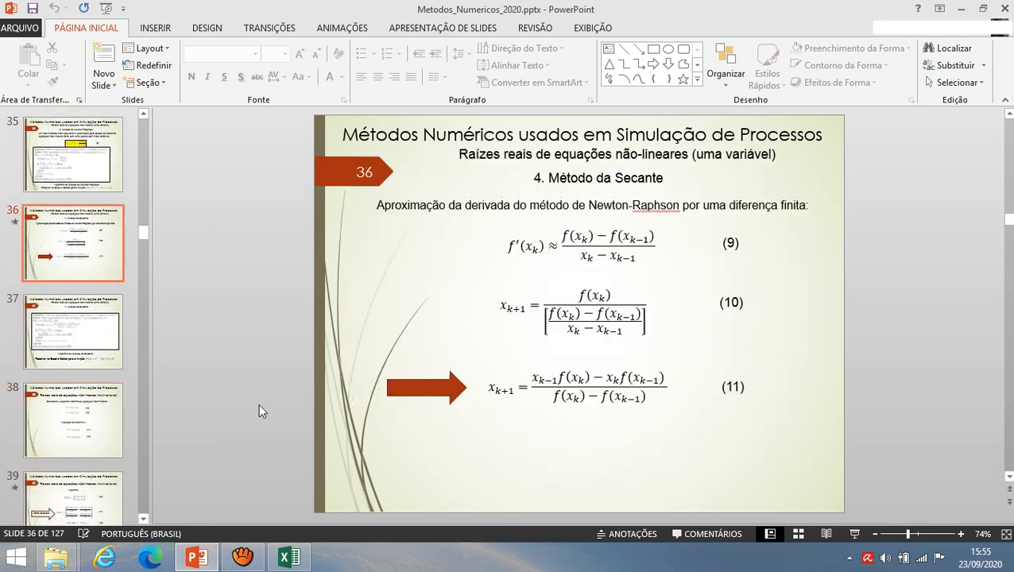
left_click(106, 166)
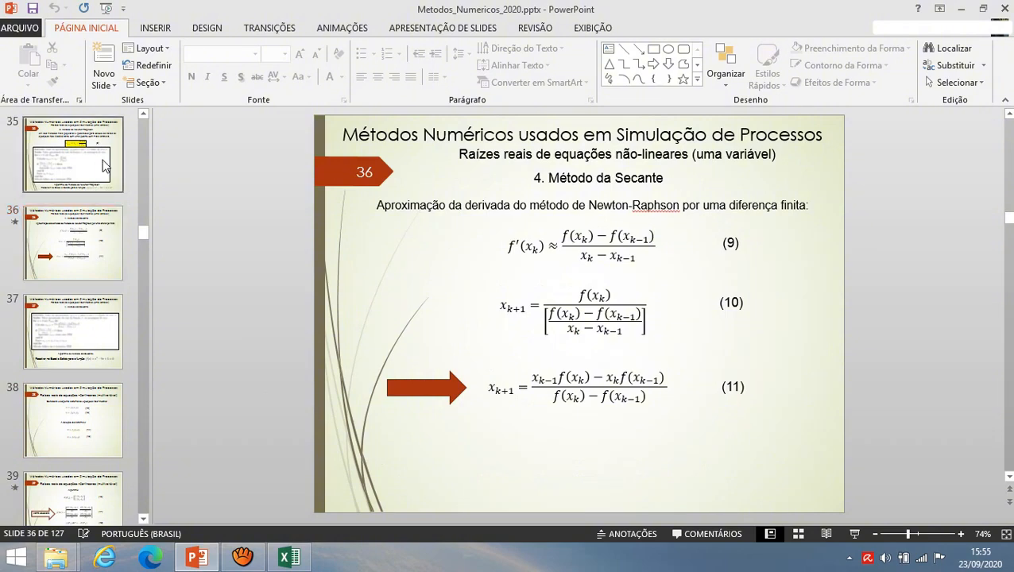
left_click(116, 254)
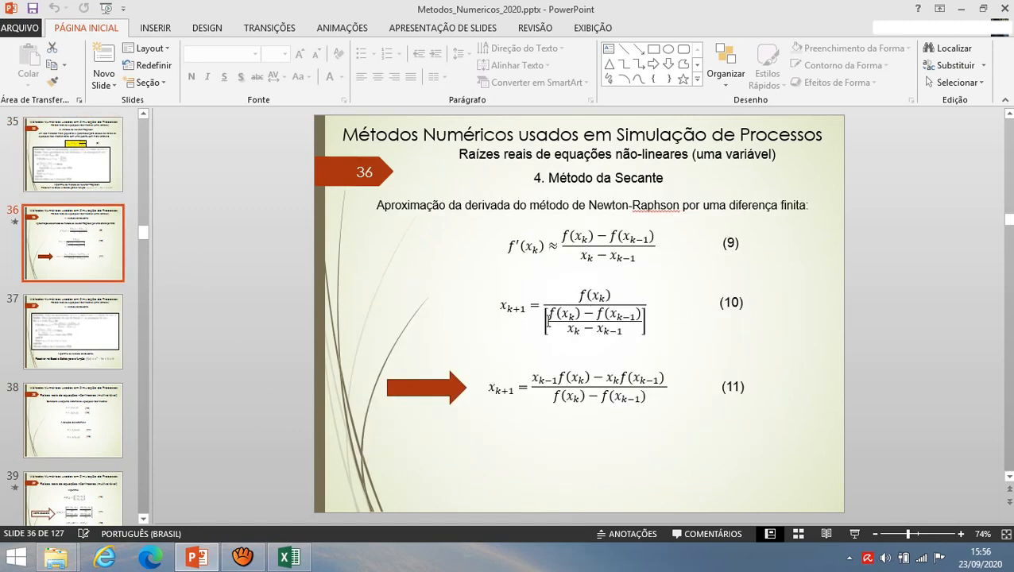
left_click(601, 326)
left_click(672, 356)
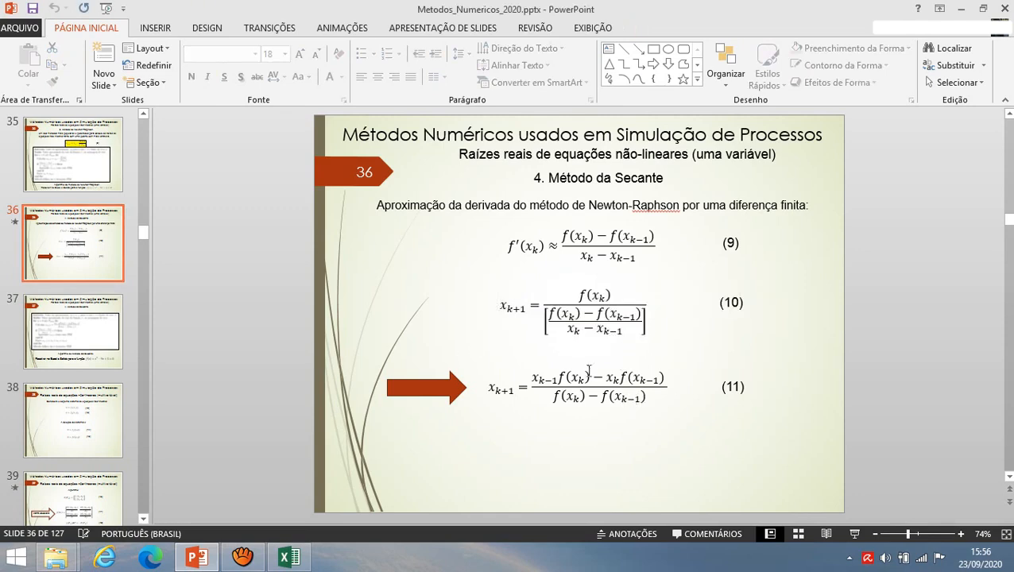
Switch to the Excel workbook zeros.xlsx and start the x(k+1) formula in cell G12 with the numerator =(((C12*E12)-(D12*F12).
left_click(286, 561)
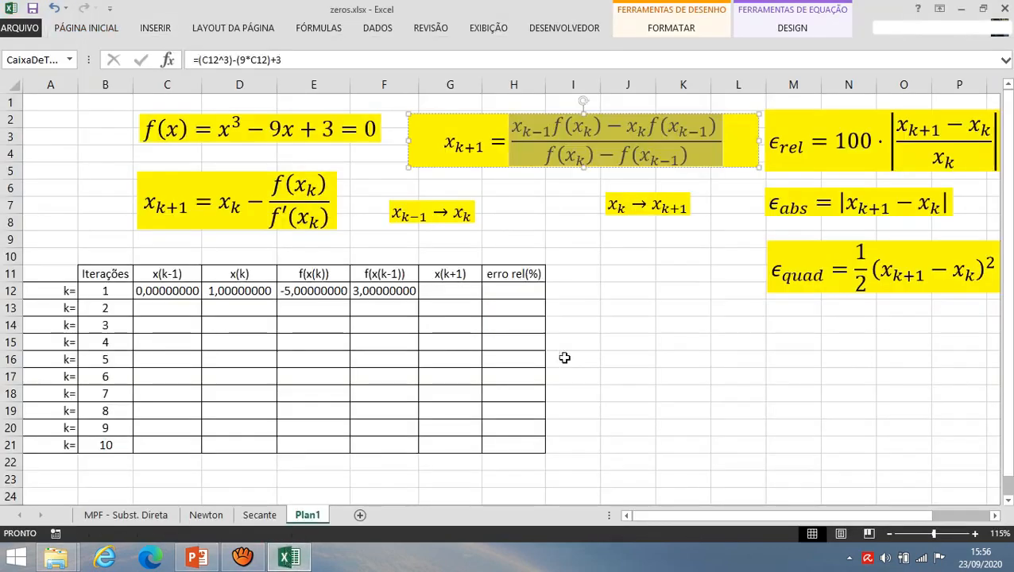
left_click(564, 355)
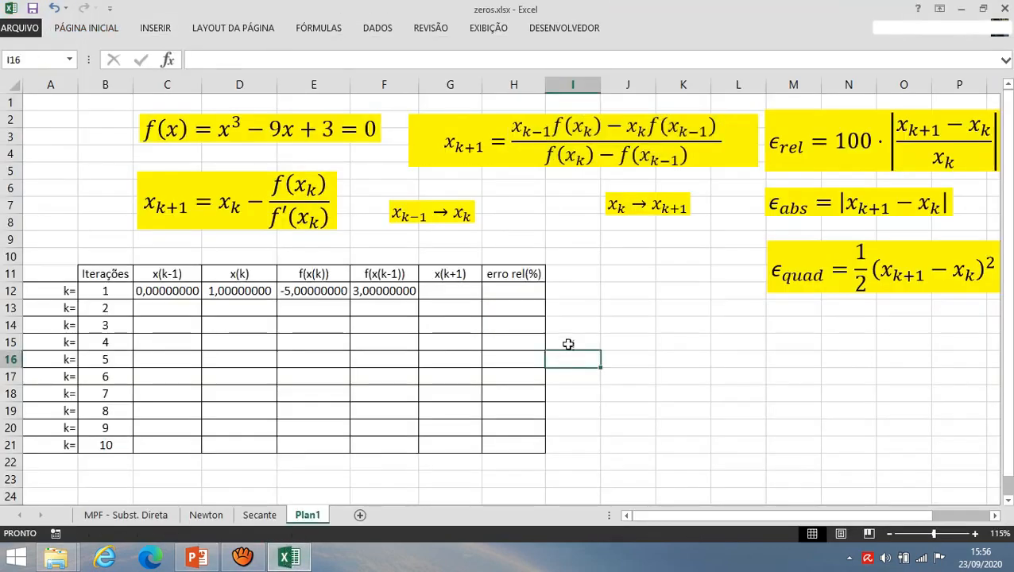
left_click(457, 293)
type("=")
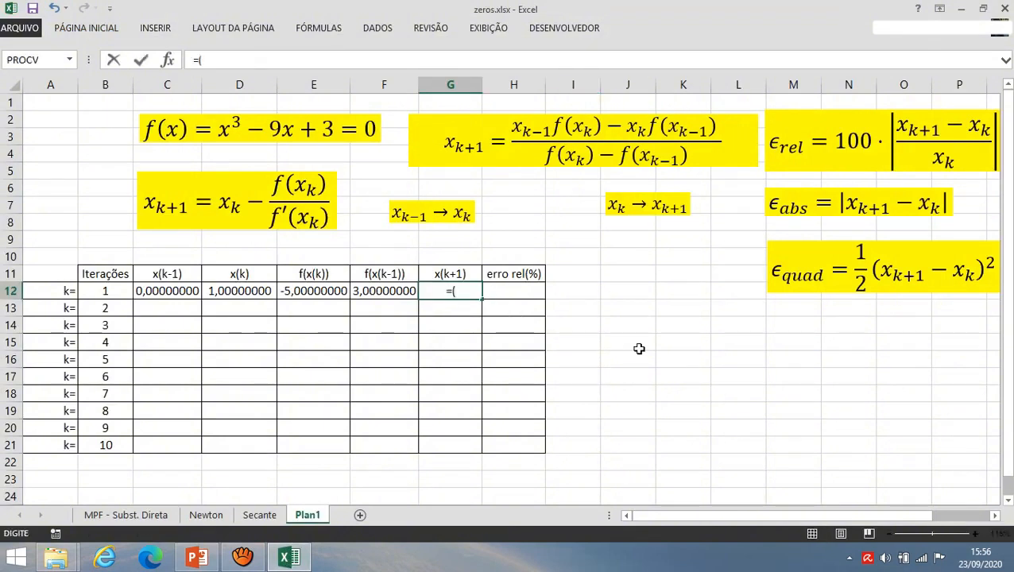
type("(((")
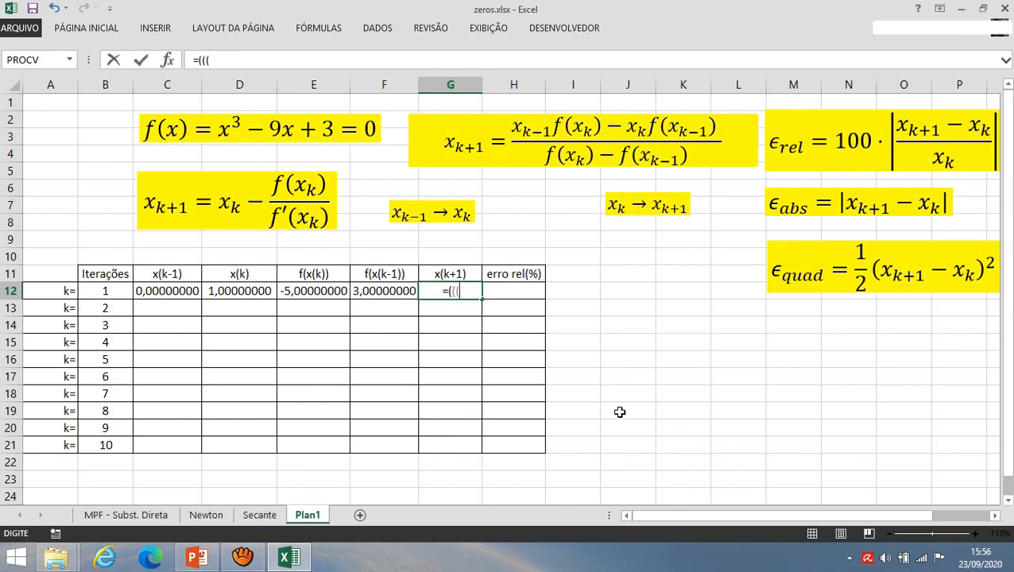
type("c12")
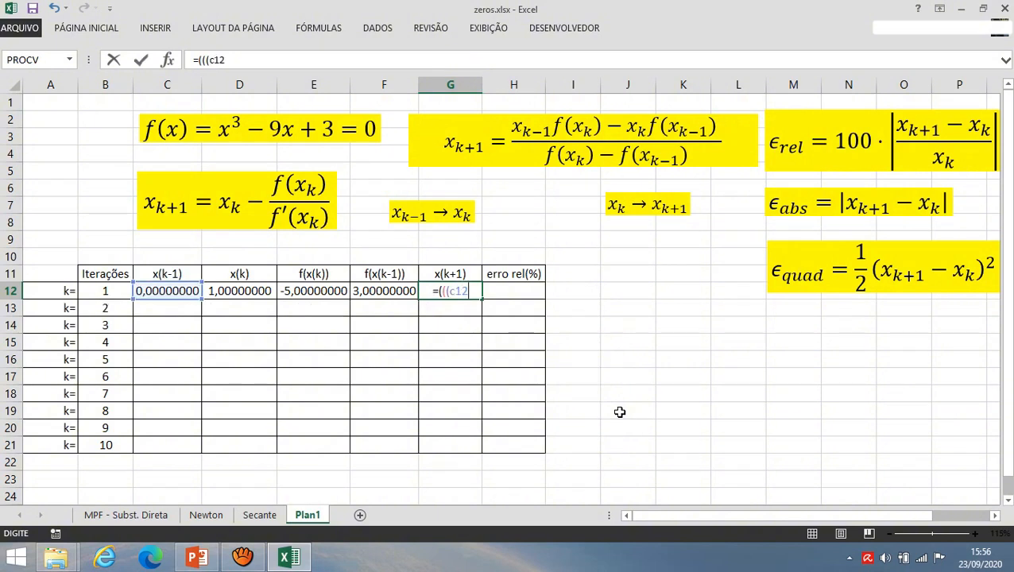
type("*e12")
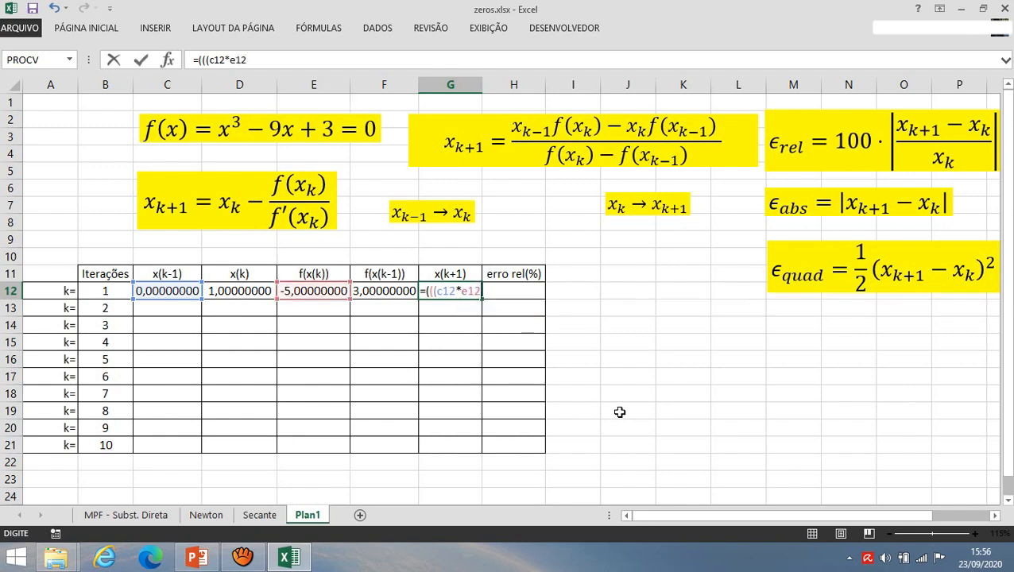
type(")")
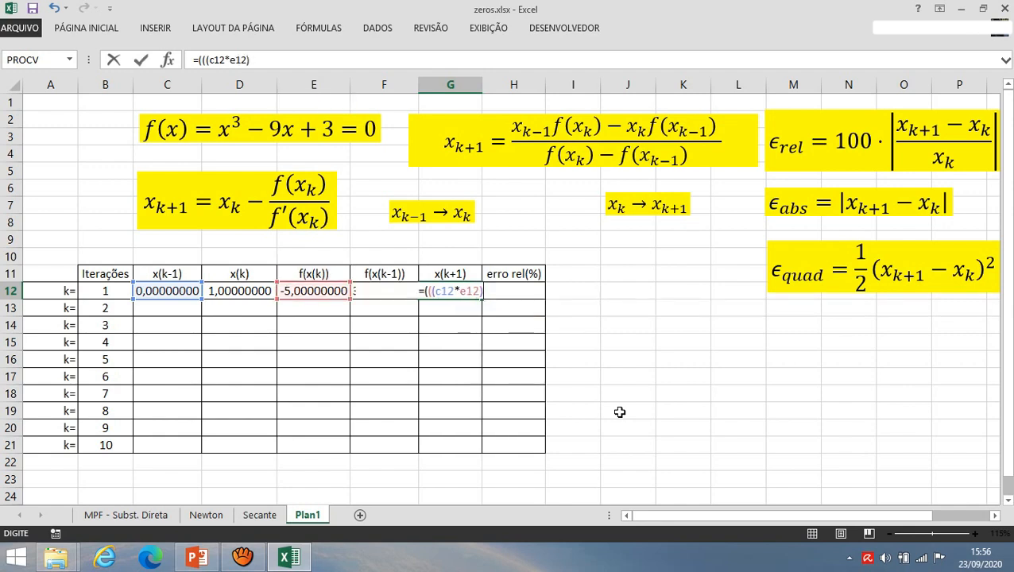
type("-(")
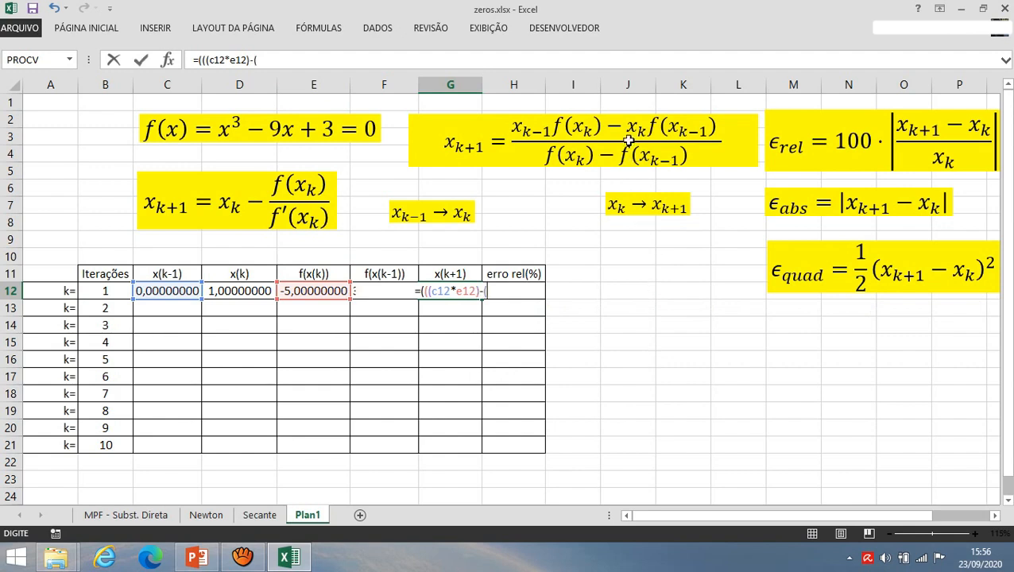
key("Return")
left_click(519, 317)
type("d12")
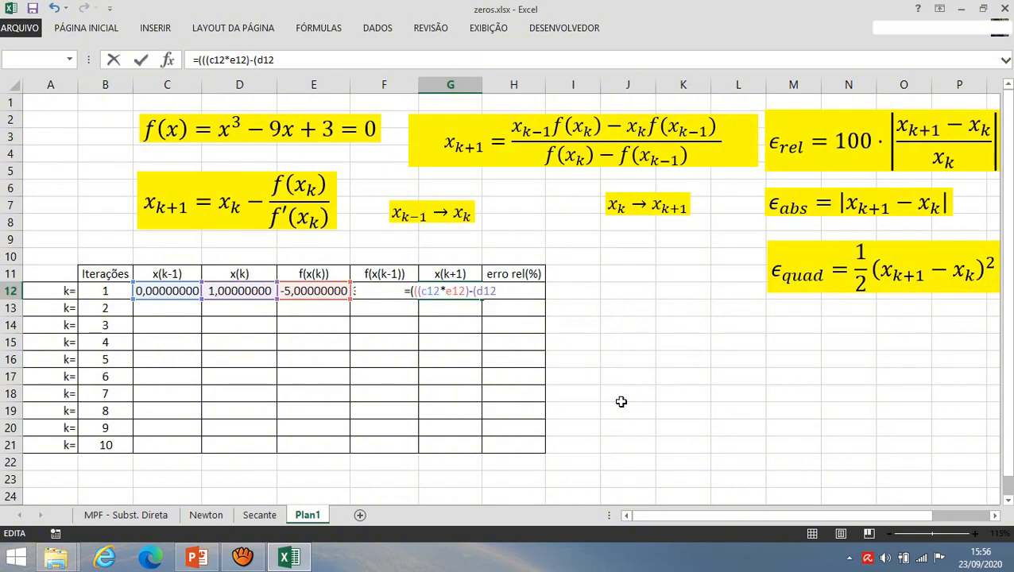
type("*")
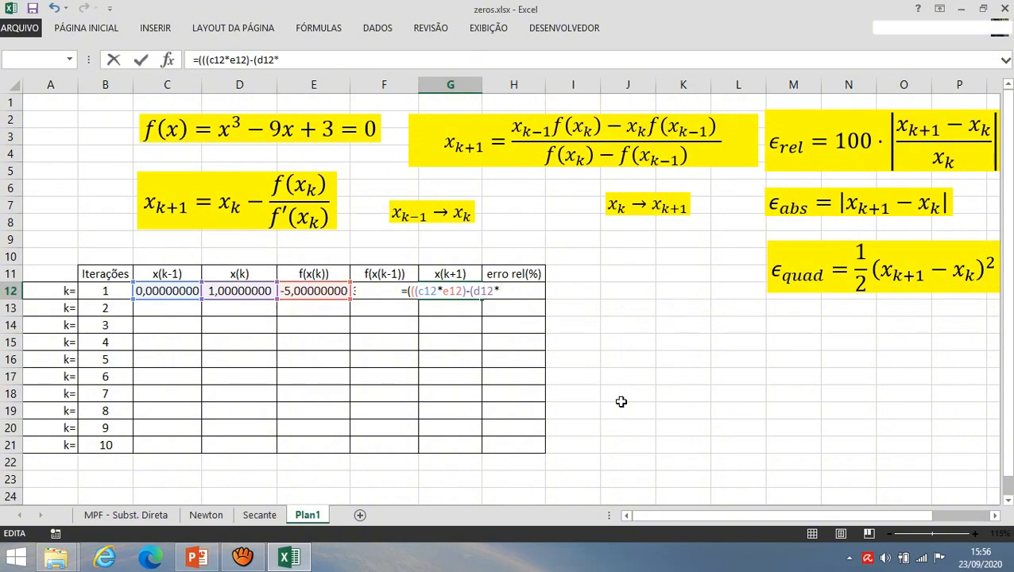
type("f12")
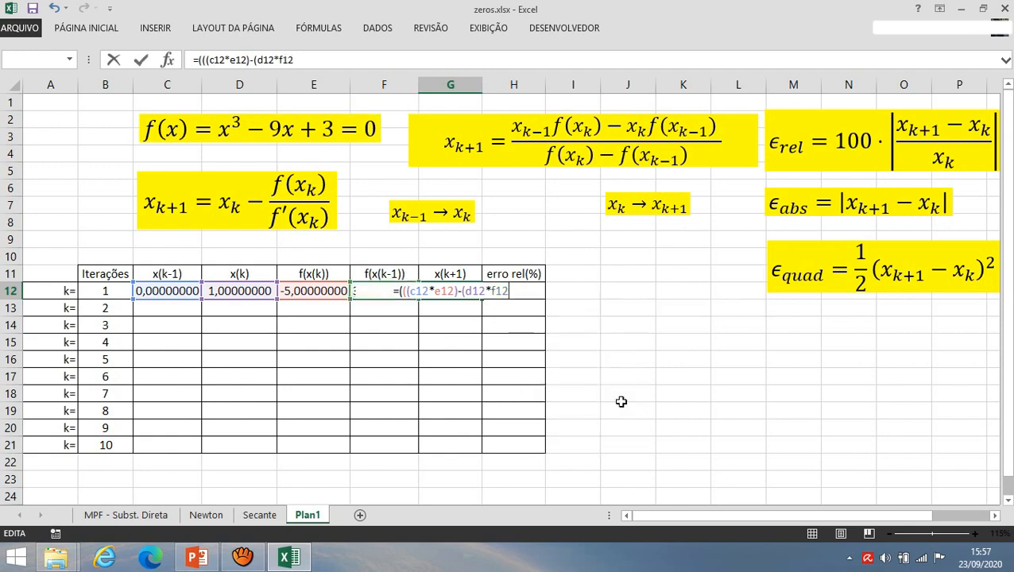
type(")")
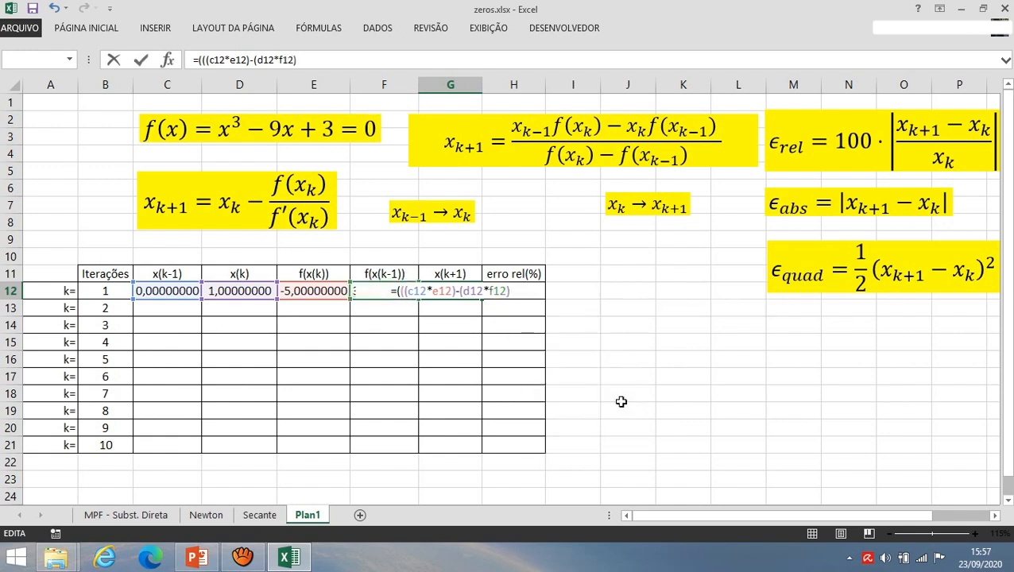
Complete the x(k+1) formula in G12 by dividing the numerator by (E12-F12) and closing the outer parenthesis.
type(")/(")
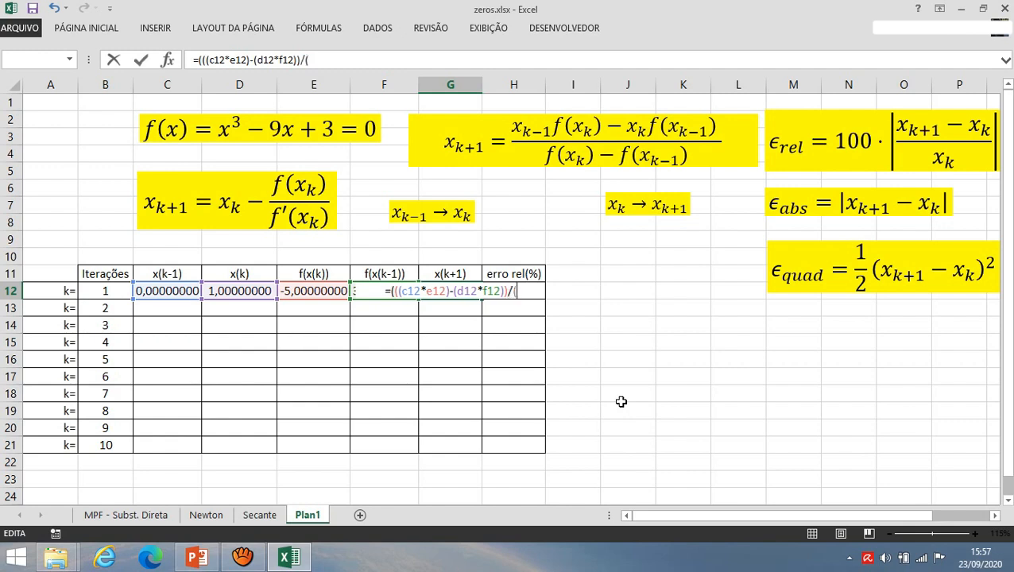
type("e12")
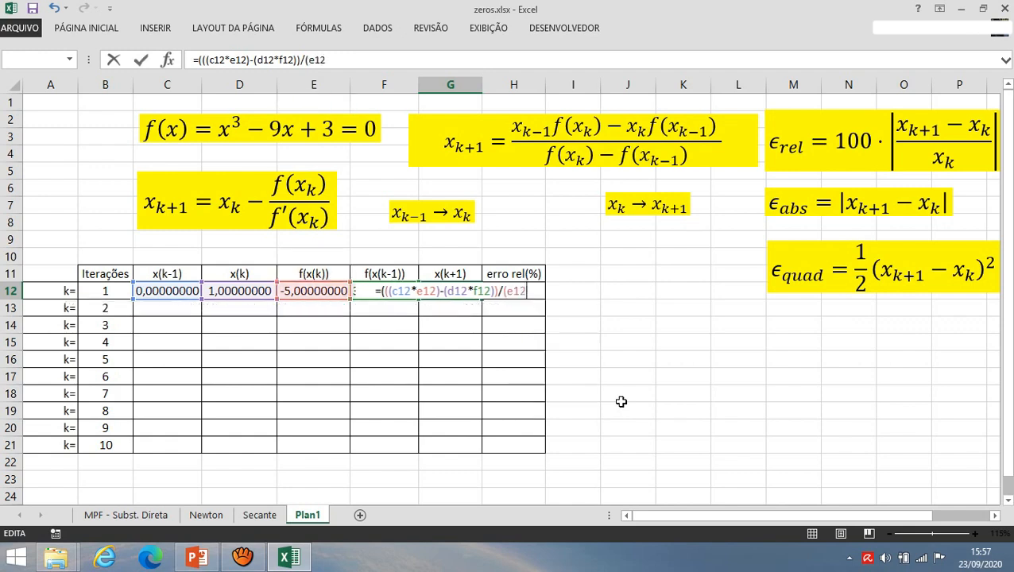
type("-")
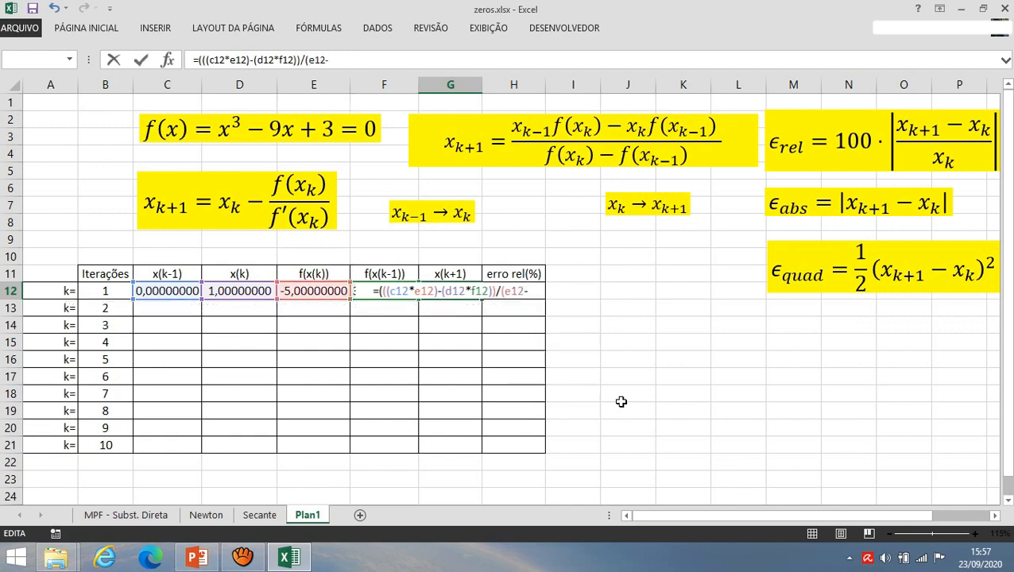
type("f12")
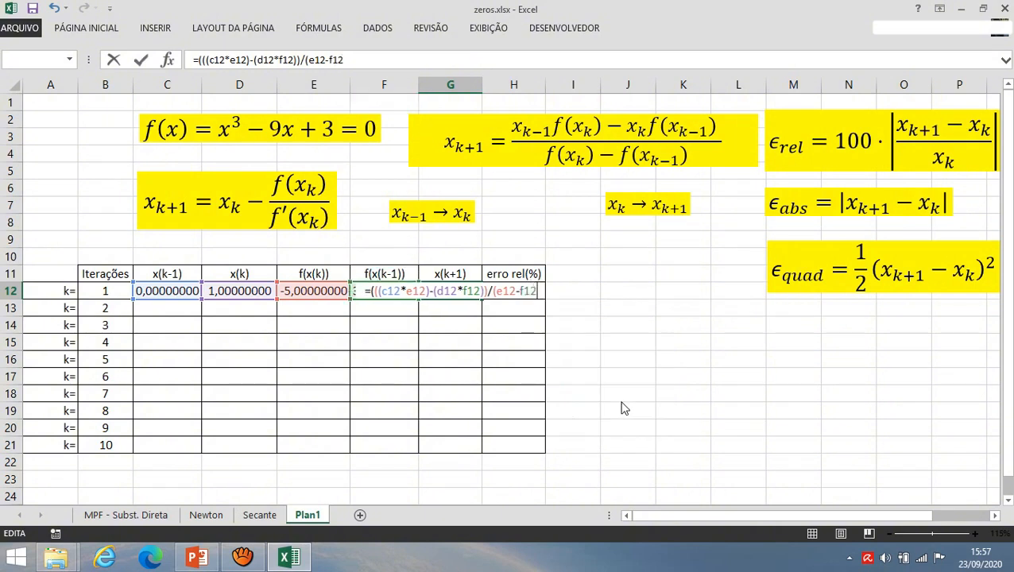
type(")")
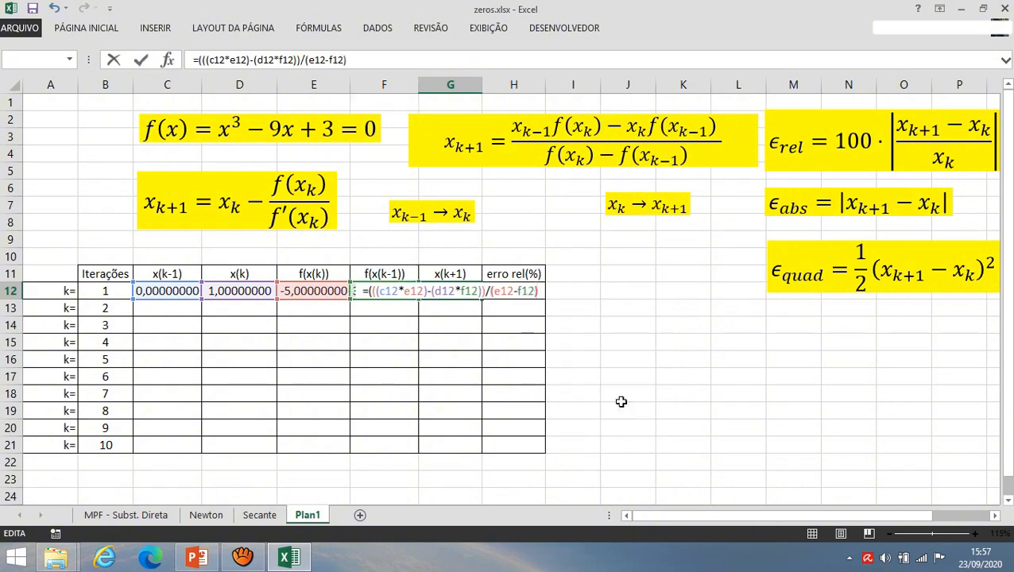
type(")")
key("Return")
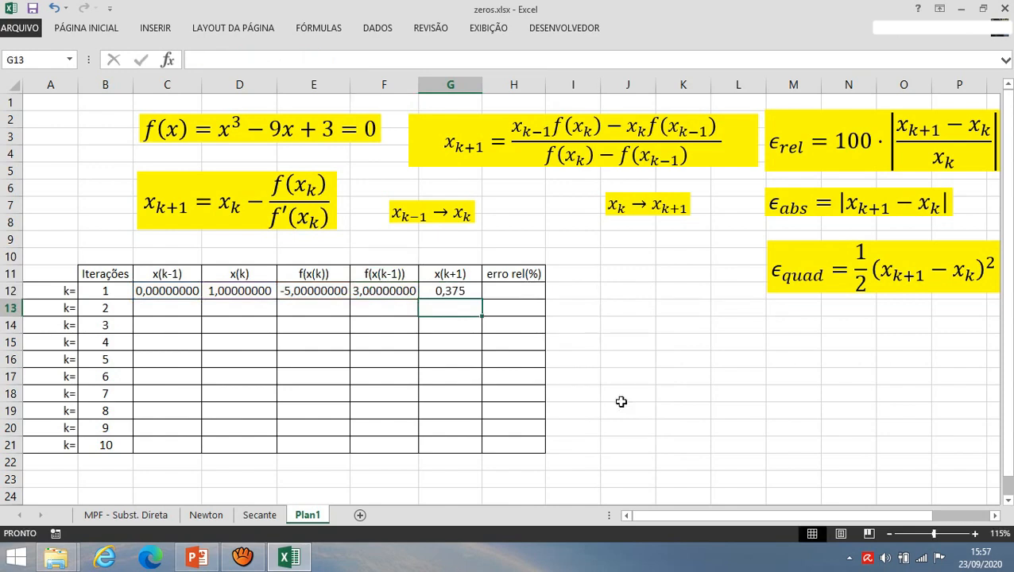
Enter =D12 in cell C13 so the second iteration's x(k-1) takes the previous x(k).
left_click(447, 213)
left_click(435, 222)
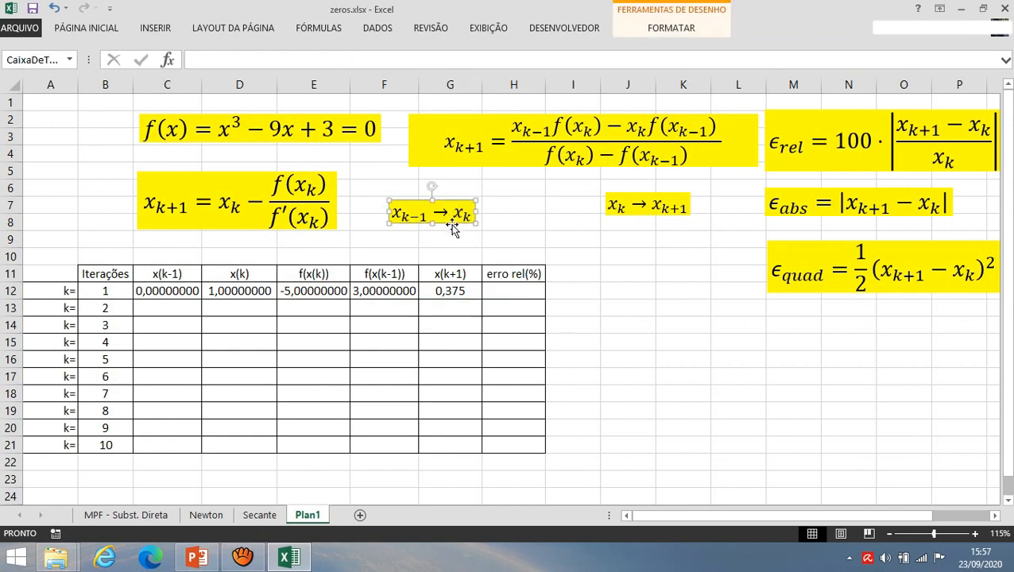
left_click(180, 312)
left_click(228, 292)
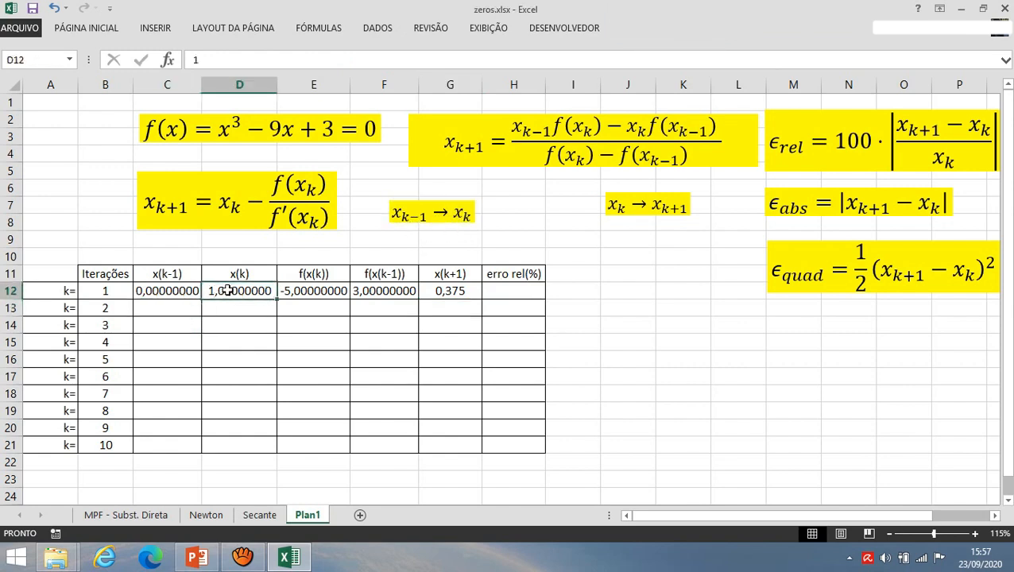
left_click(191, 309)
type("=")
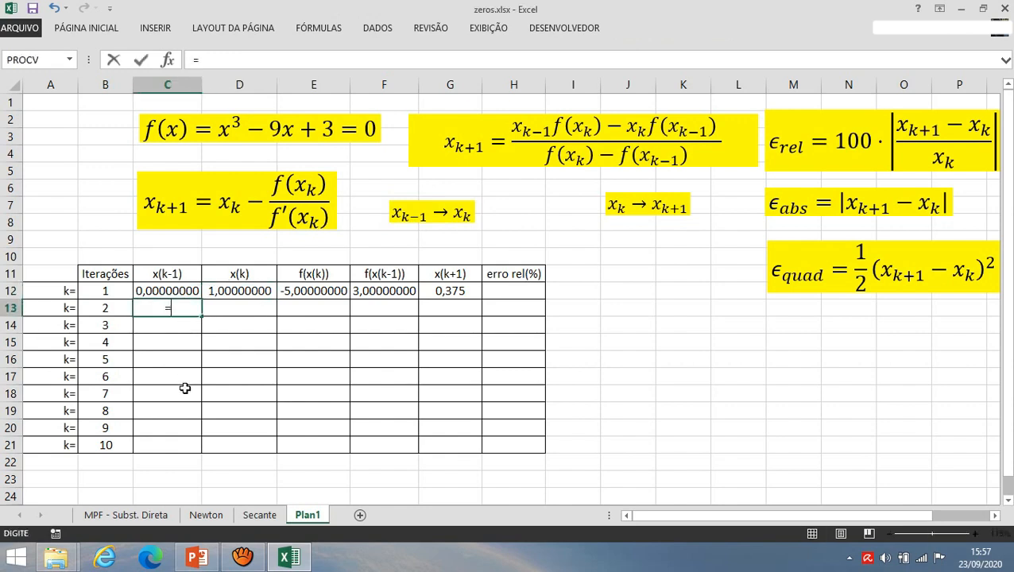
type("D12")
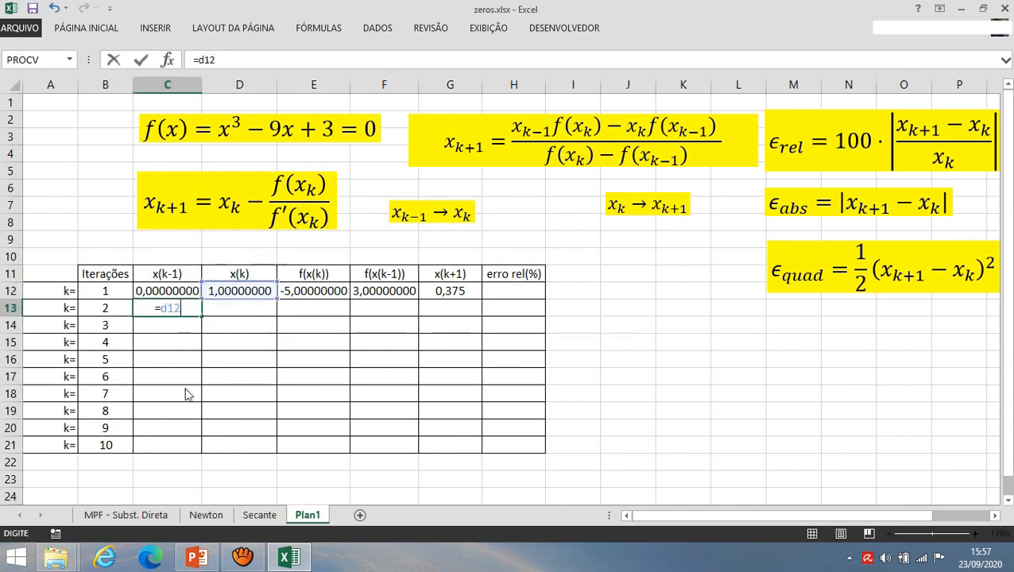
key("Return")
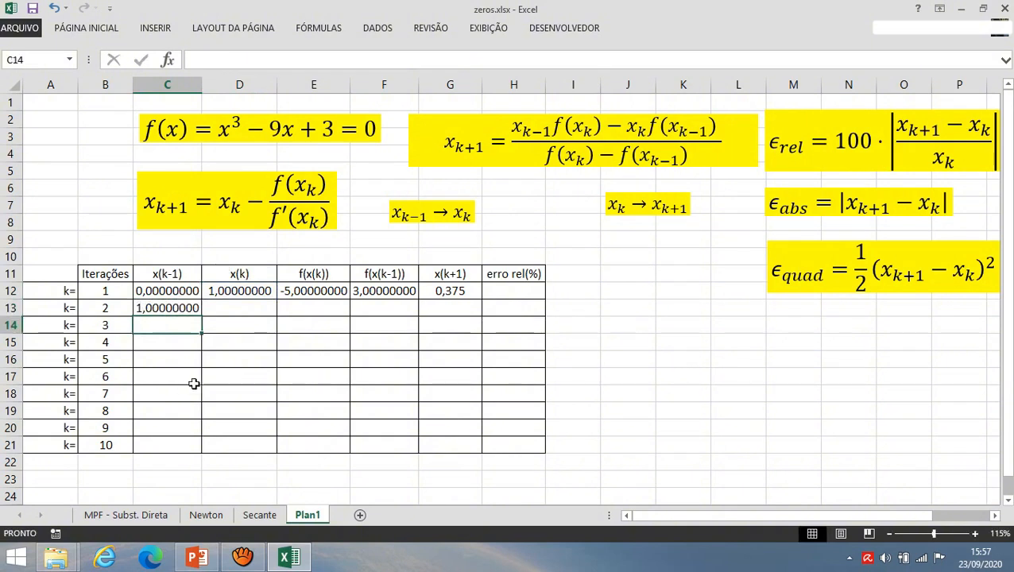
Enter =G12 in cell D13 so the second iteration's x(k) takes the previous x(k+1).
left_click(261, 295)
left_click(256, 308)
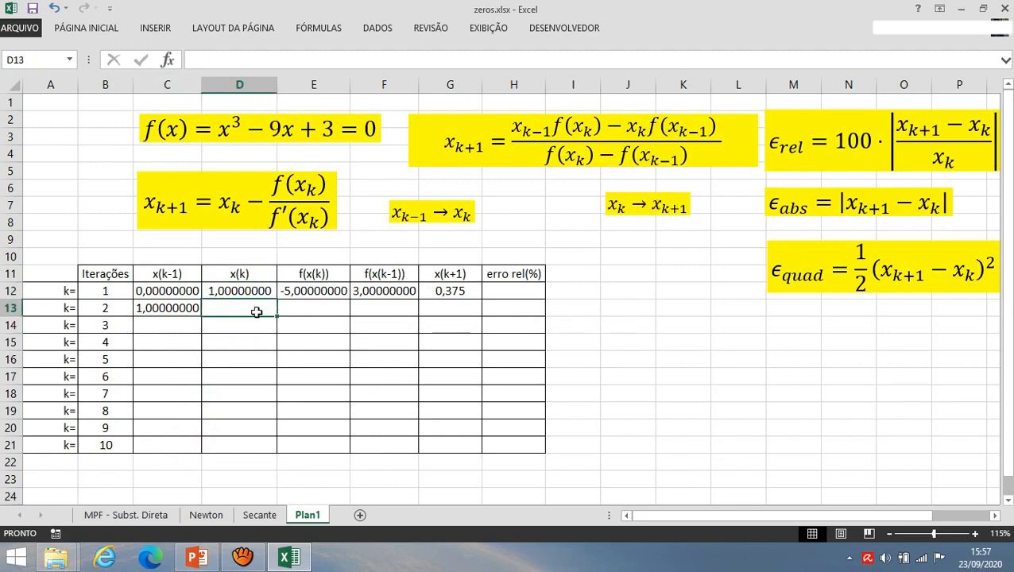
left_click(446, 291)
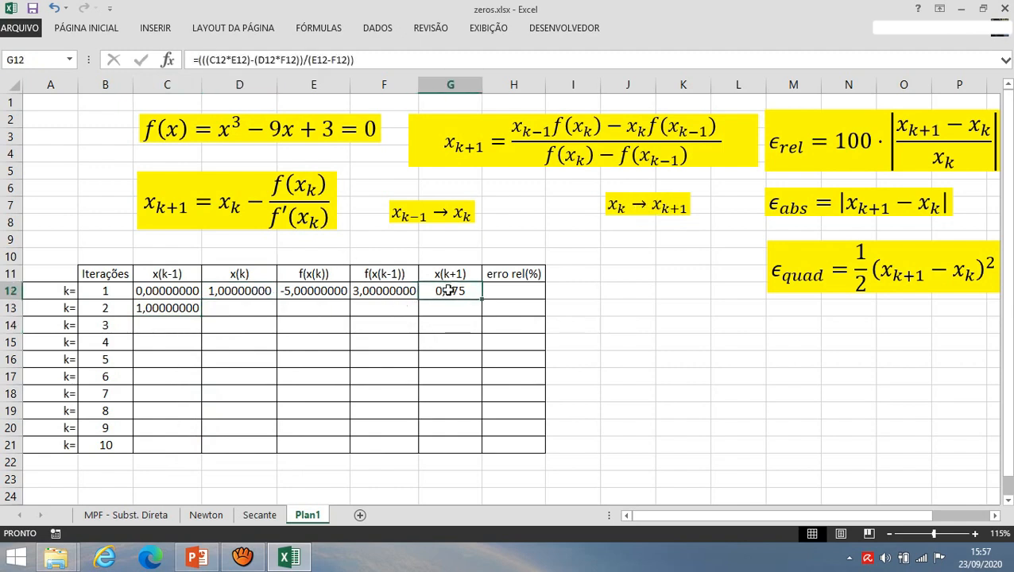
left_click(272, 309)
type("=")
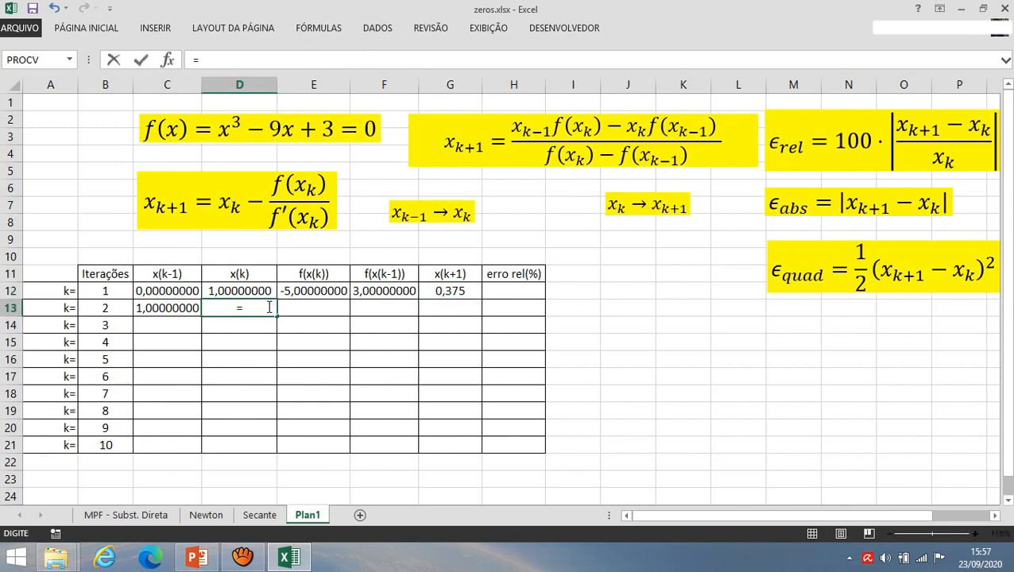
type("g12")
key("Return")
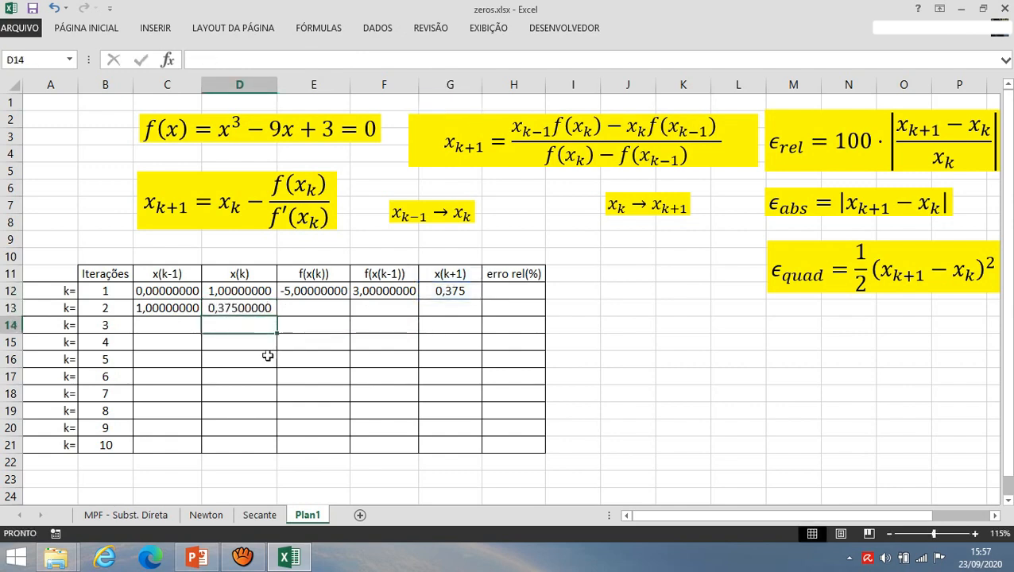
Fill the formulas of C13:D13 and E12:G12 down through row 21 and widen column F to fit its values.
left_click_drag(175, 307, 255, 310)
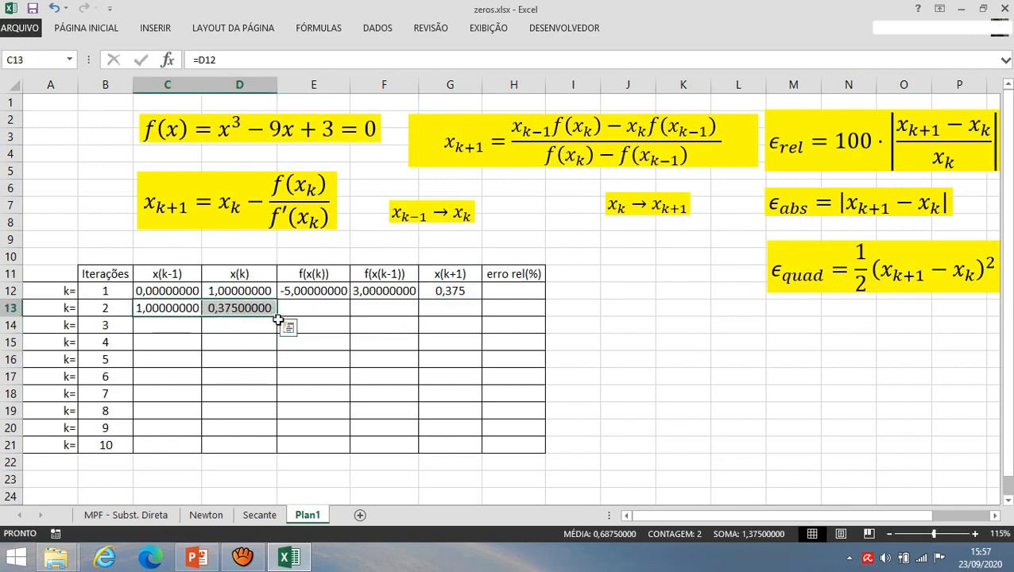
left_click_drag(278, 320, 278, 452)
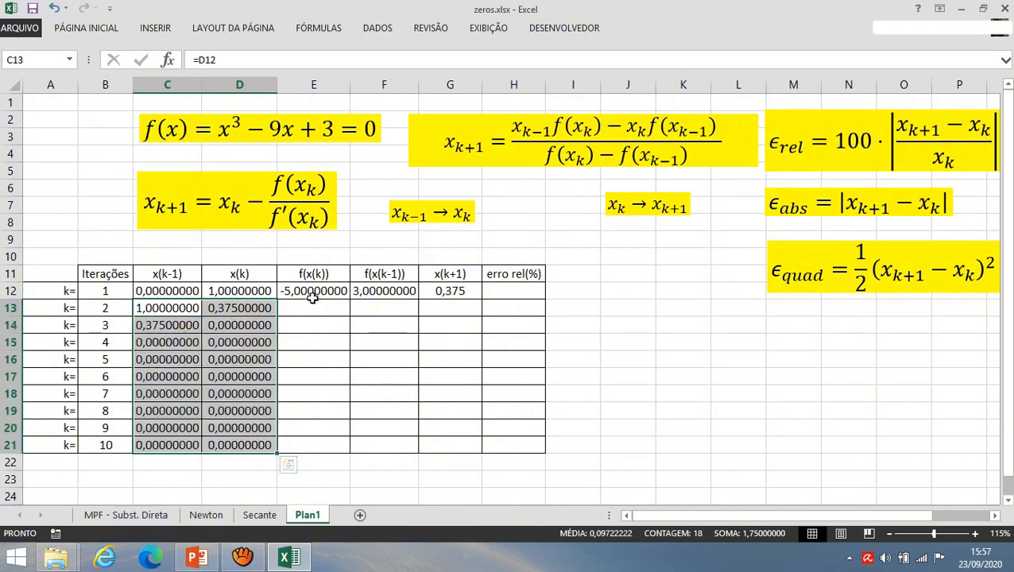
left_click_drag(313, 297, 449, 292)
double_click(482, 301)
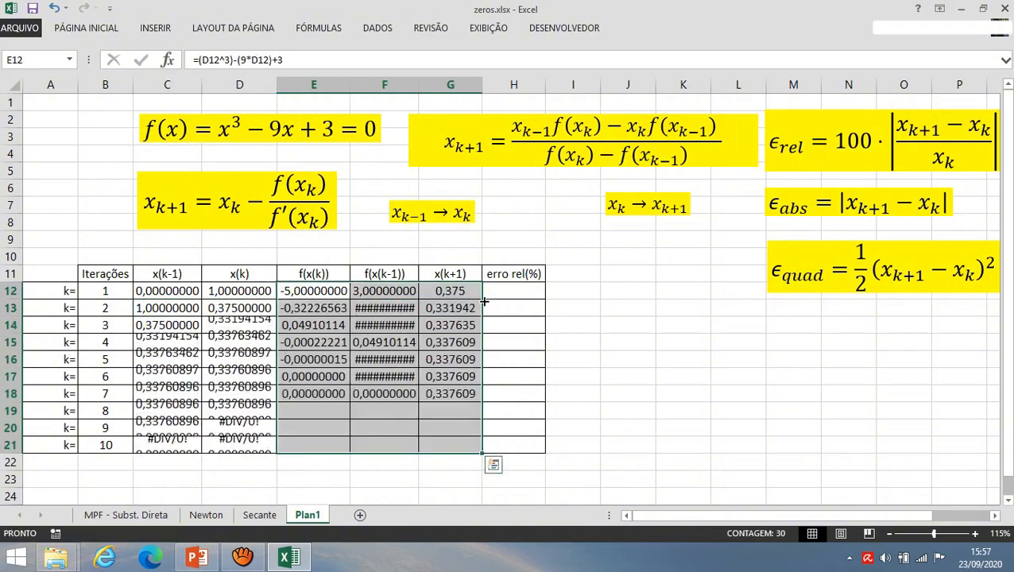
left_click_drag(420, 85, 442, 85)
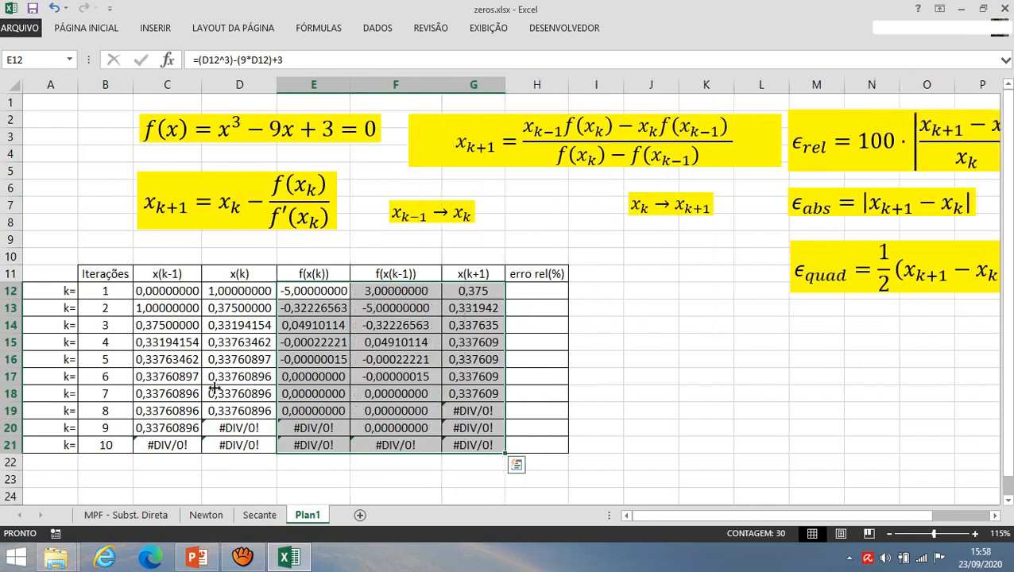
Examine the x and function values of iterations 4 to 8 against the denominator f(x(k)) − f(x(k-1)) of the secant formula.
left_click(170, 392)
left_click(180, 347)
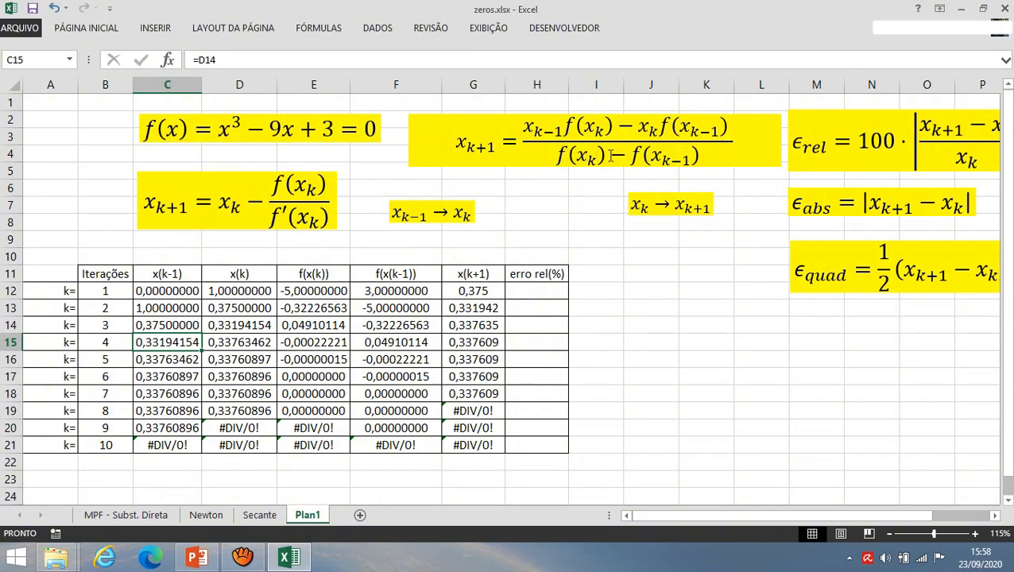
left_click(651, 155)
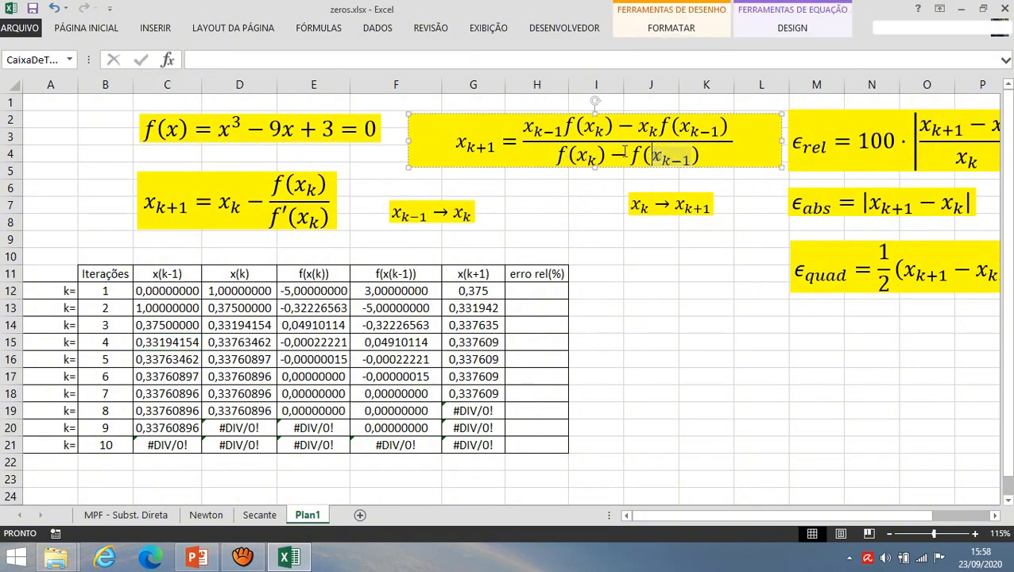
left_click(183, 384)
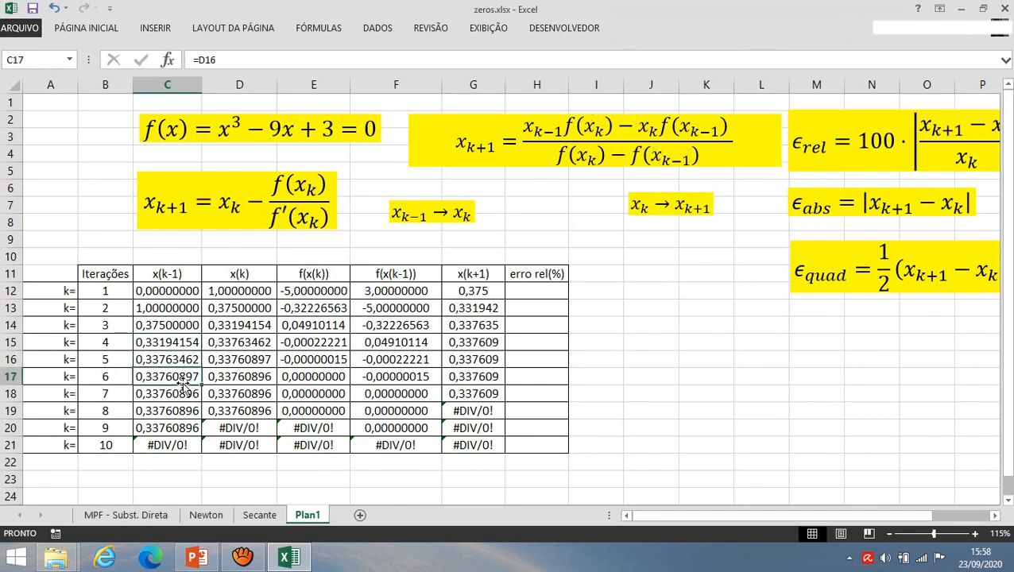
left_click(295, 394)
left_click(370, 391)
left_click(324, 405)
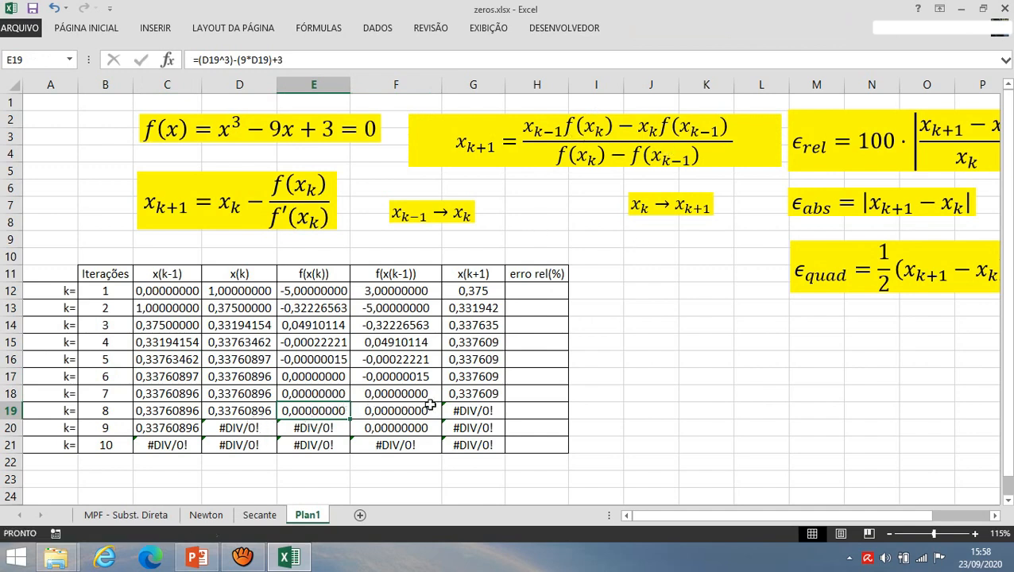
Inspect the x(k) and f(x(k)) cells of the ninth iteration in row 20.
left_click(259, 433)
left_click(327, 428)
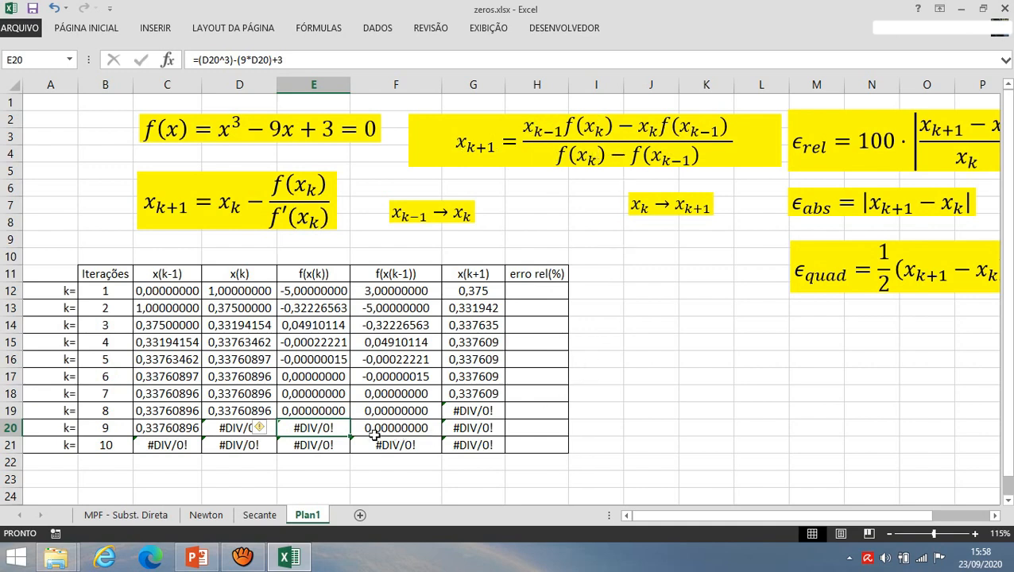
left_click(631, 395)
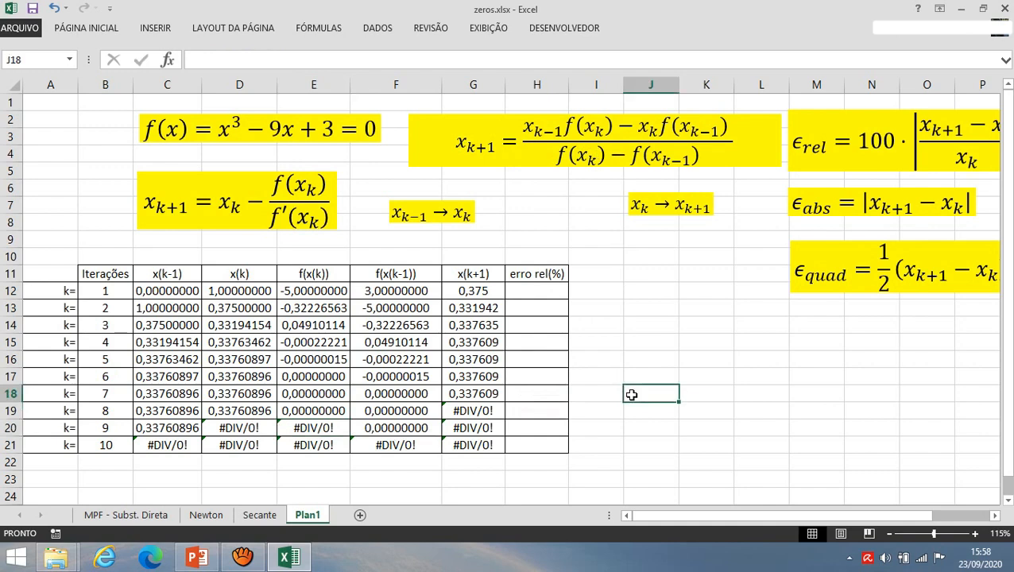
Enter =100*ABS((G12-C12)/G12) in H12 to compute the first iteration's relative error in percent.
left_click(551, 293)
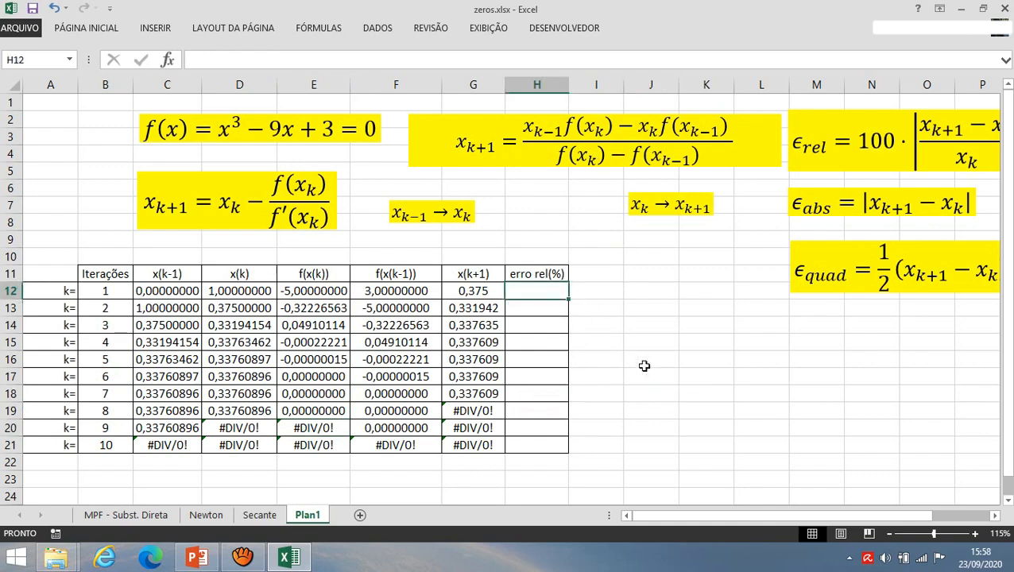
type("=100")
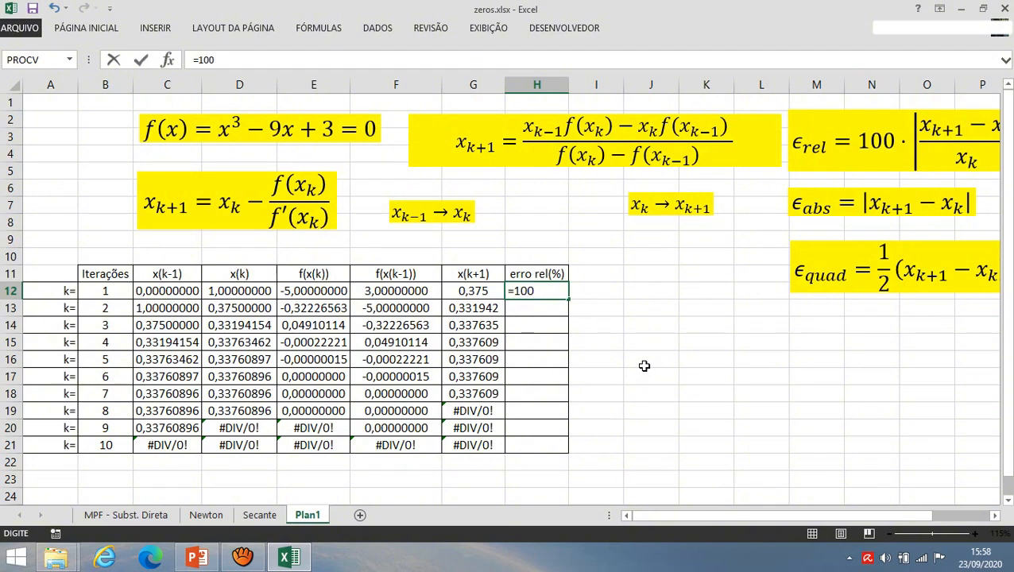
type("*abs")
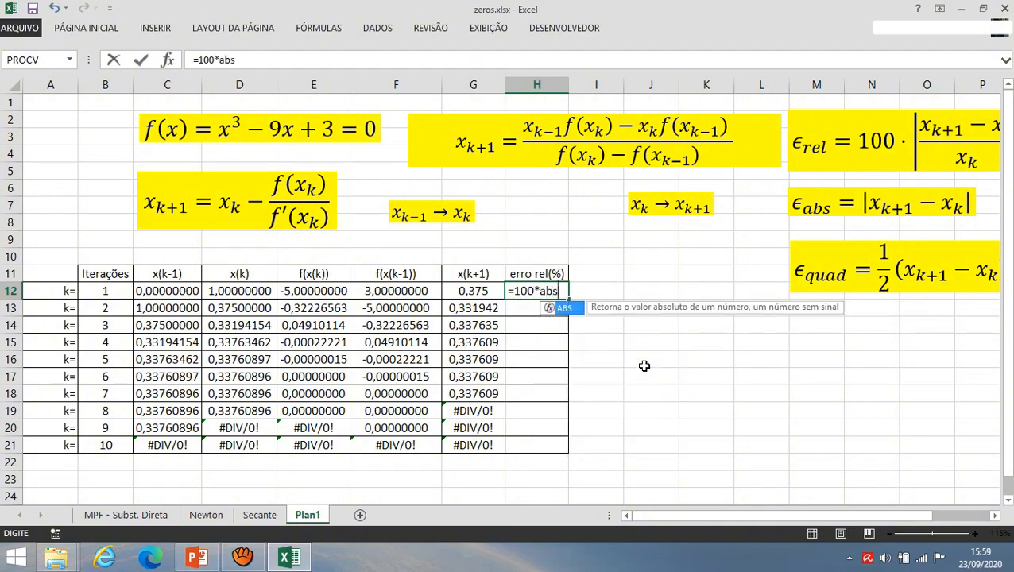
type("((")
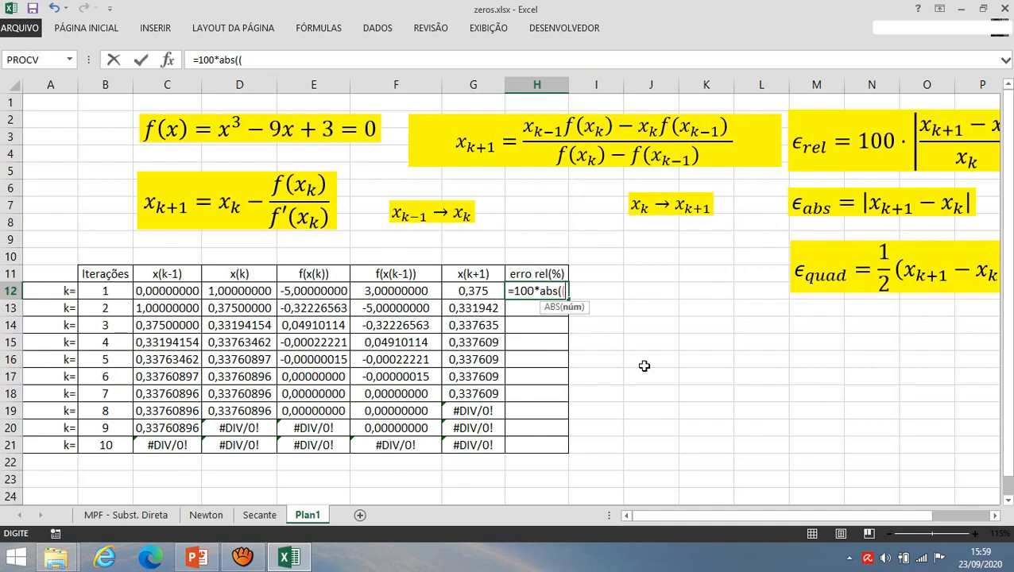
type("g12")
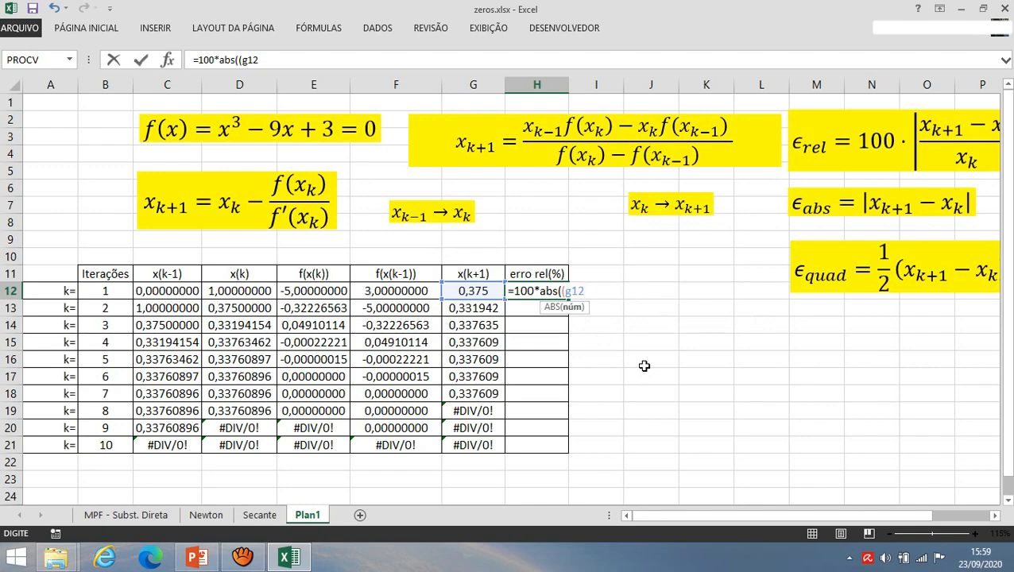
type("-c12")
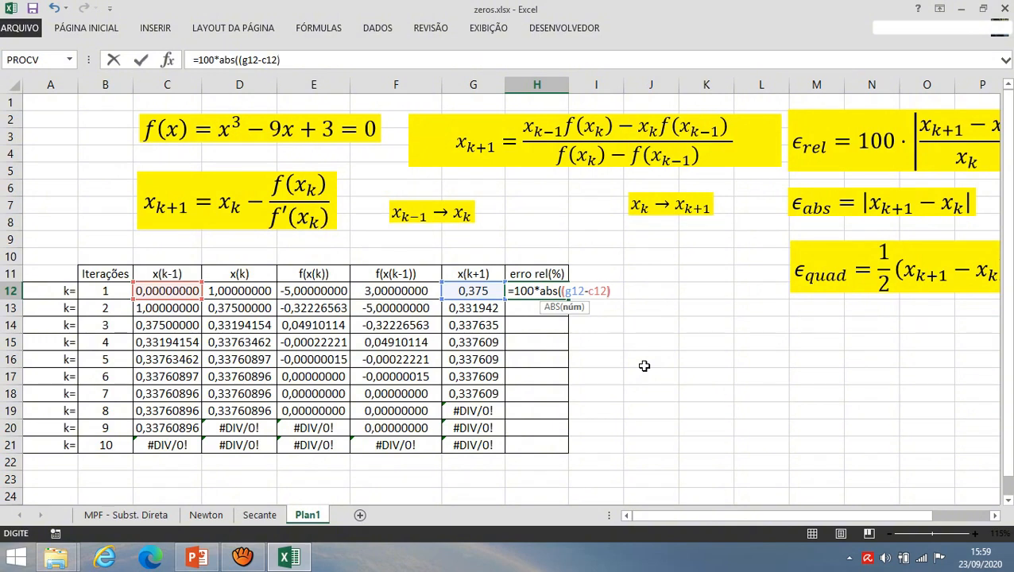
type(")/")
type("g12")
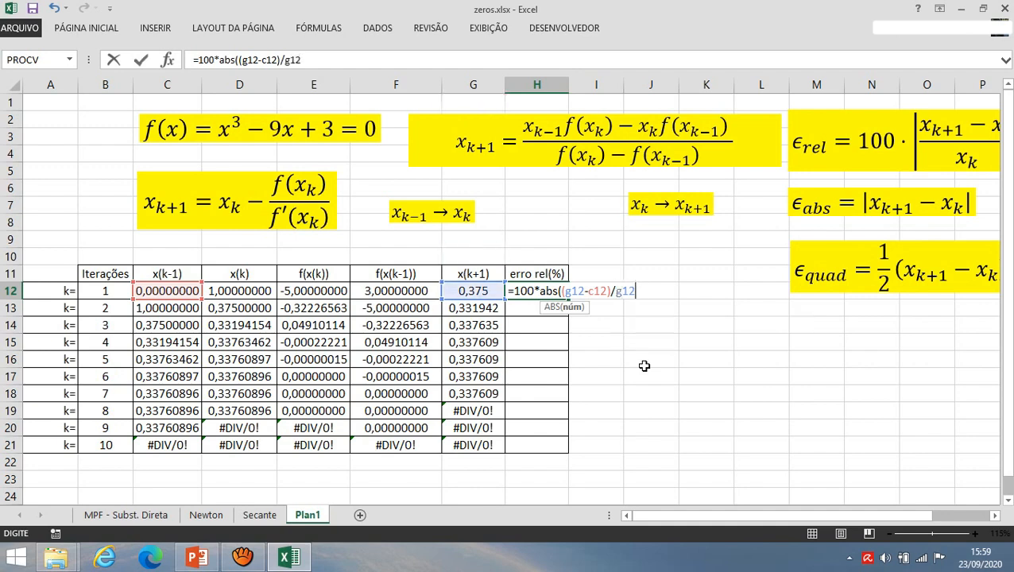
type("))")
key("BackSpace")
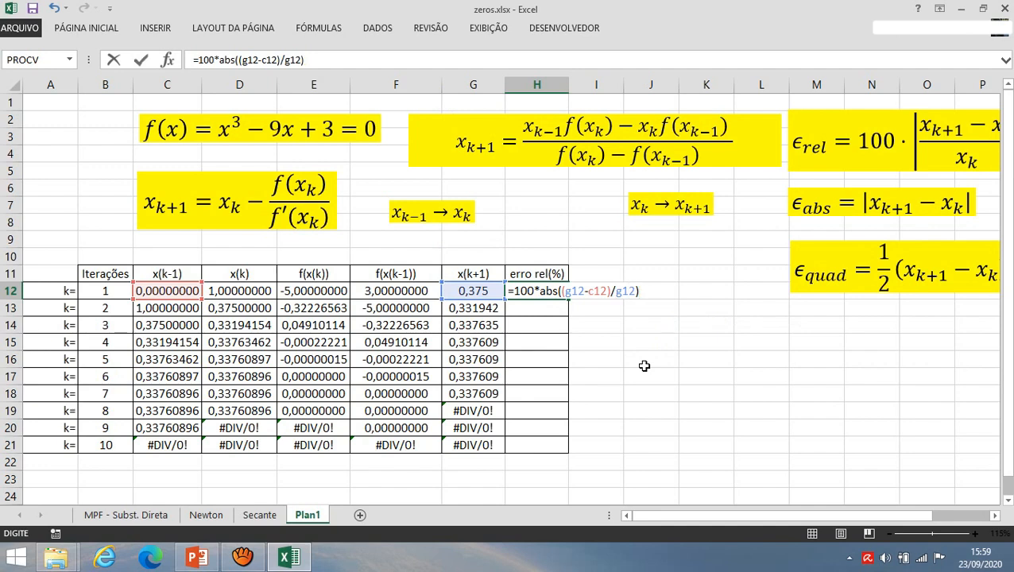
key("Left")
key("Right")
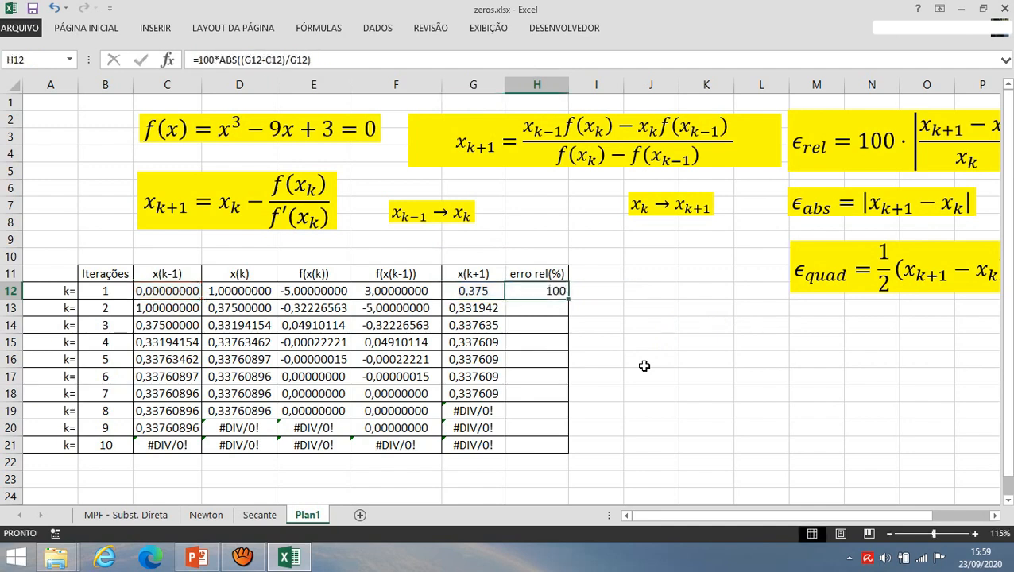
Fill the relative error formula from H12 down through row 21 and check the results for iterations 7 and 8.
double_click(570, 299)
left_click(585, 359)
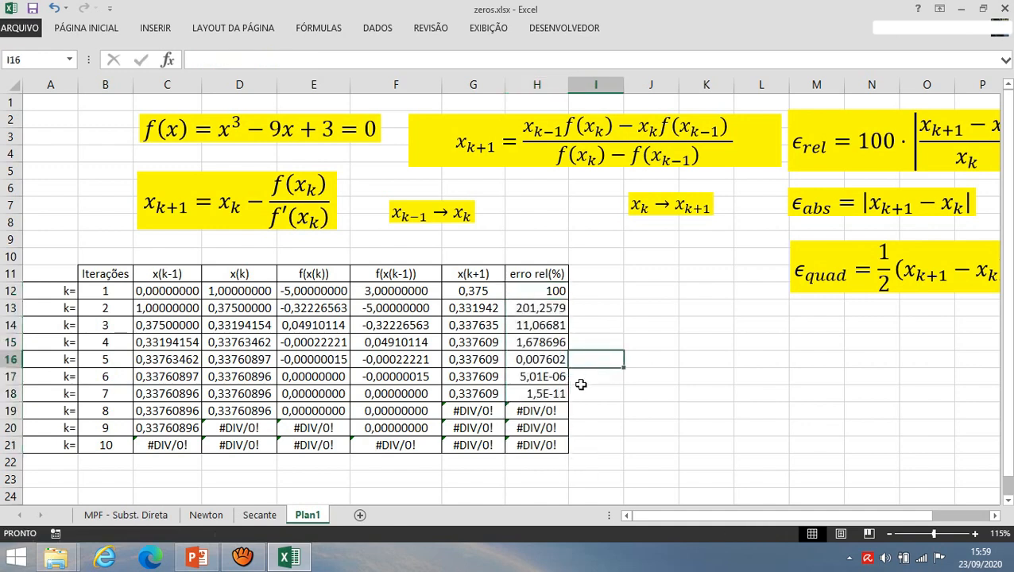
left_click(559, 395)
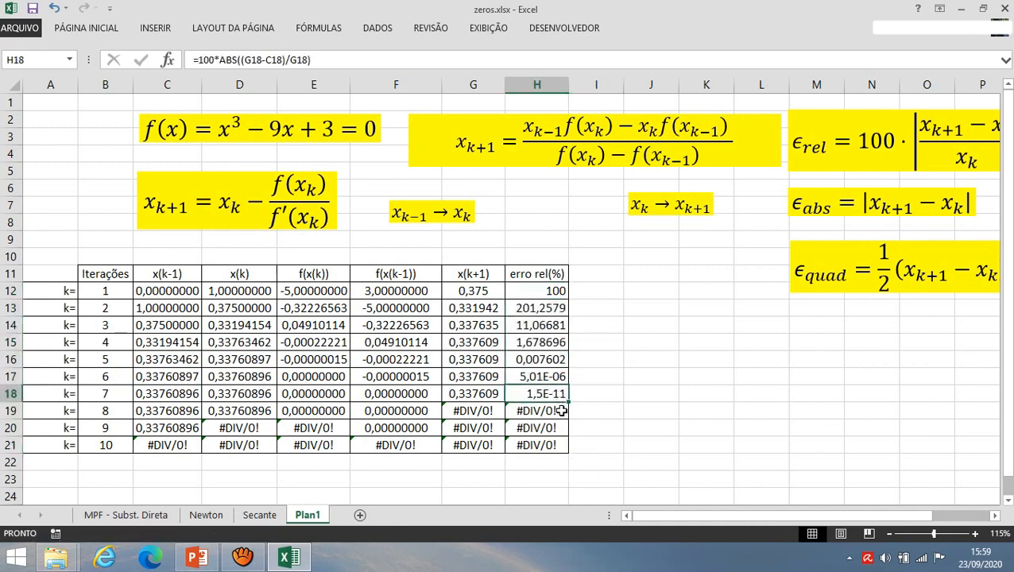
left_click(561, 410)
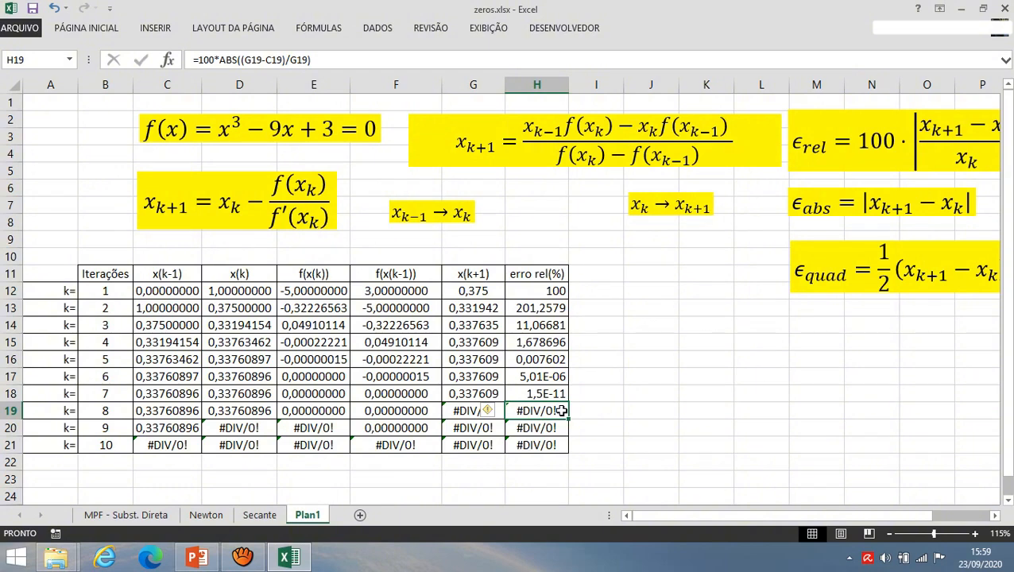
Center the relative error values in H12:H18 horizontally.
left_click_drag(526, 292, 531, 391)
left_click(86, 27)
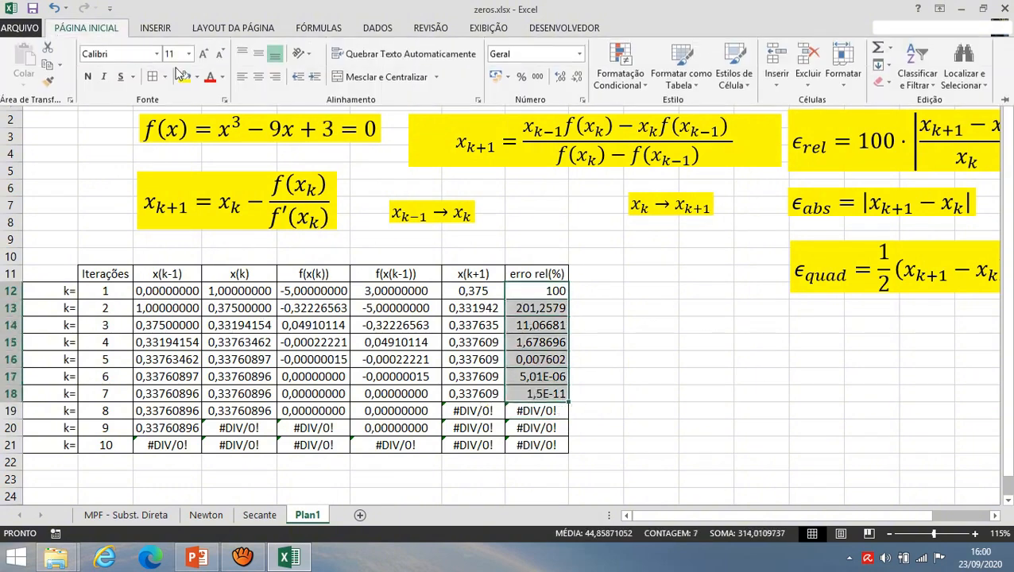
left_click(259, 76)
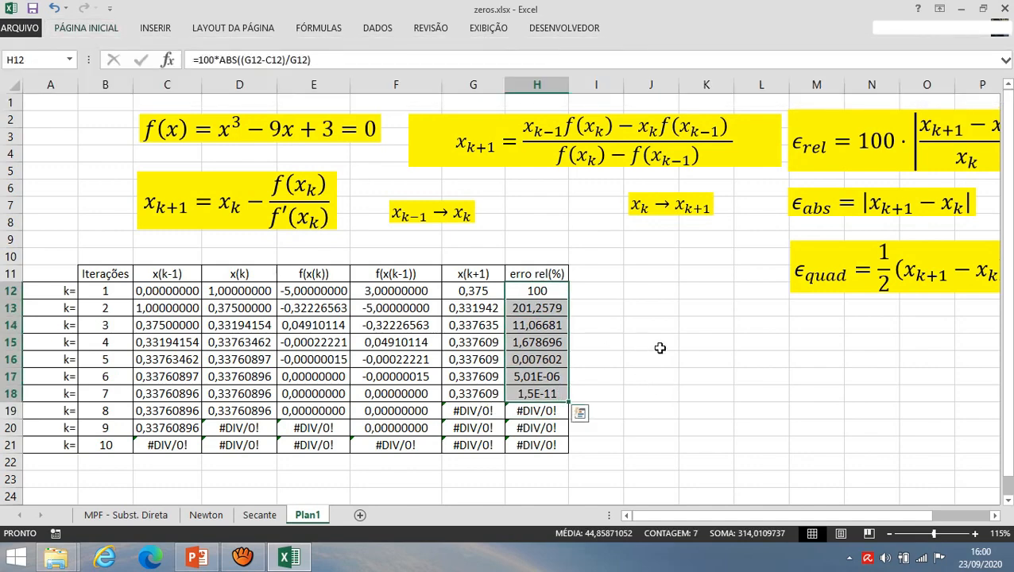
left_click(657, 344)
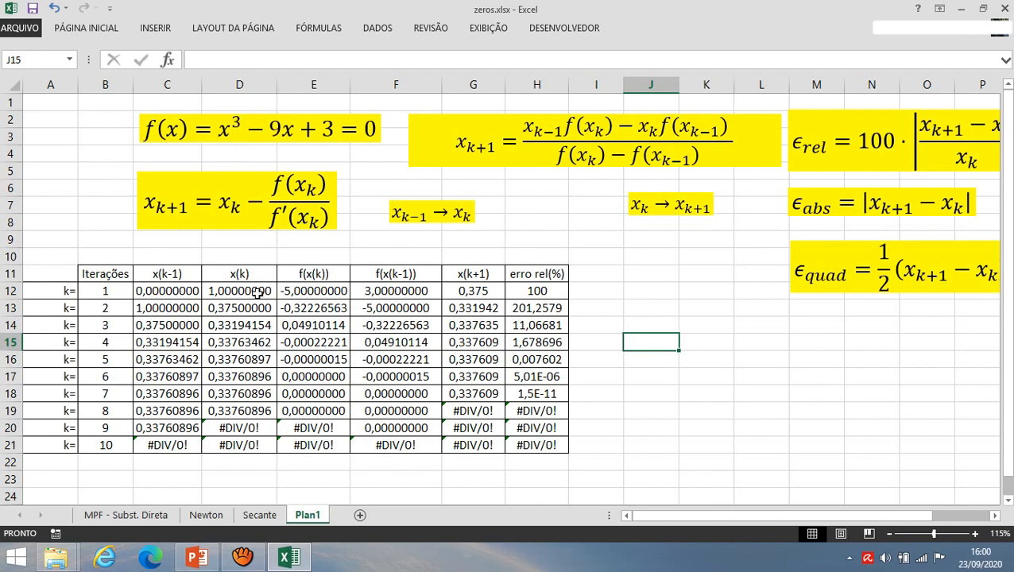
Set the first iteration's x(k) in D12 to 10 and widen column C to fit its values.
left_click(186, 292)
left_click(226, 293)
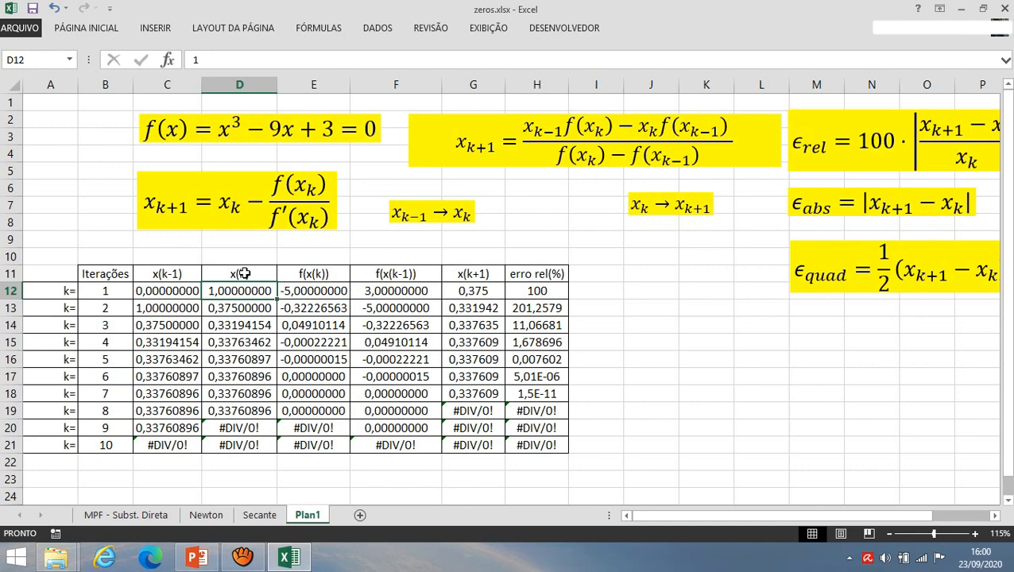
left_click(324, 251)
left_click(257, 291)
type("10")
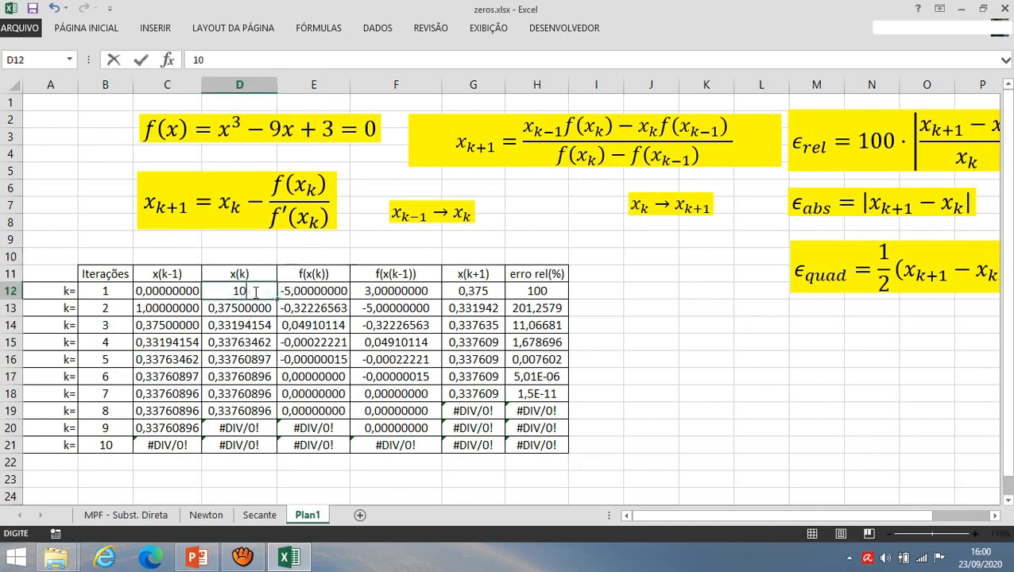
key("Return")
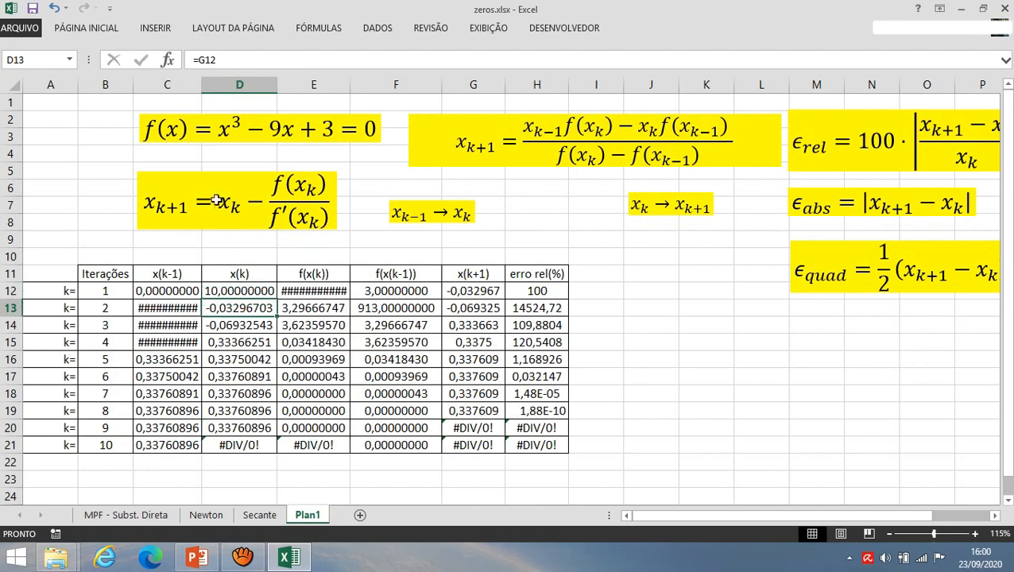
double_click(202, 83)
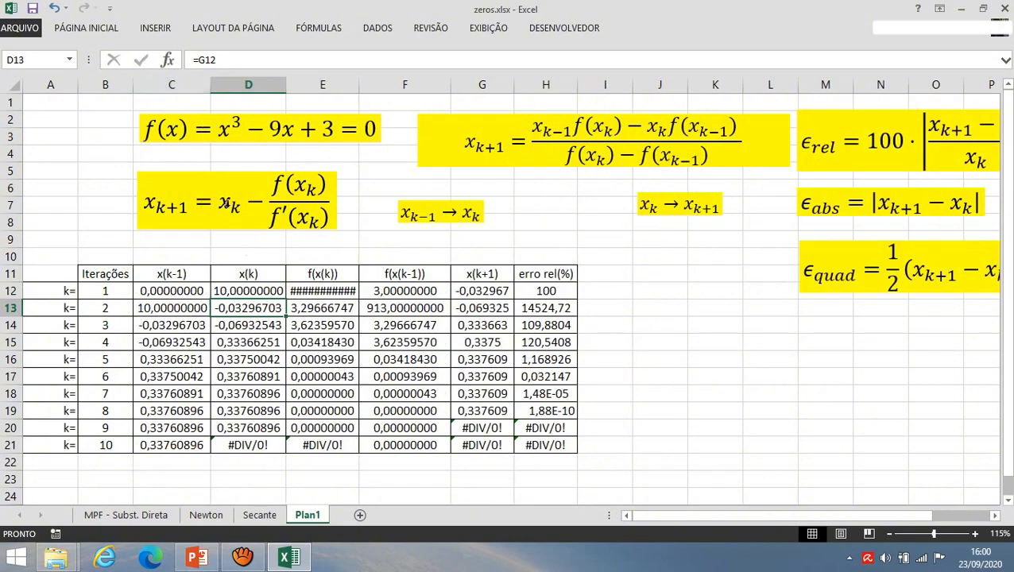
Set the first iteration's x(k) in D12 back to 1.
left_click(263, 293)
type("1")
key("Return")
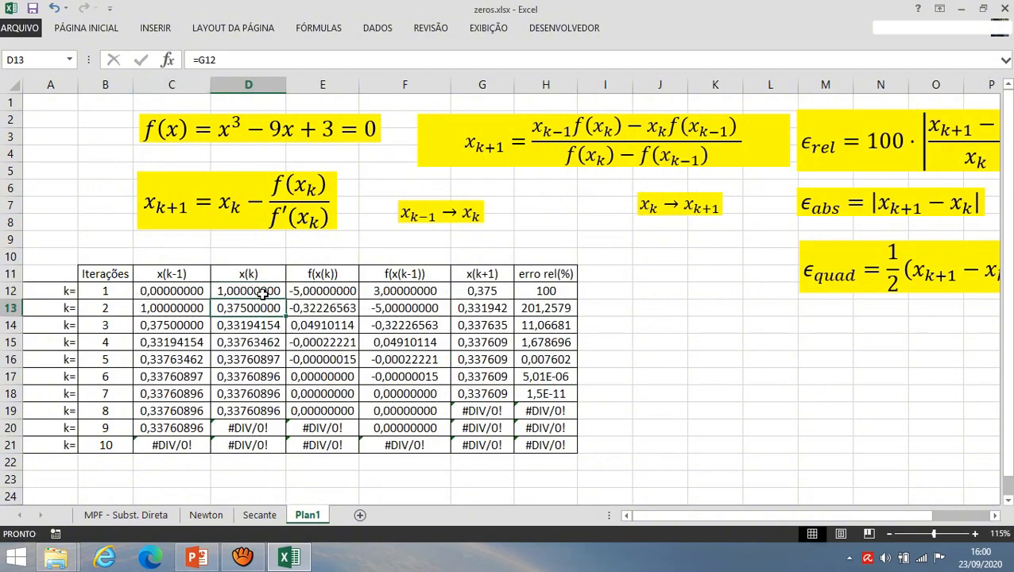
Set the first iteration's x(k-1) in C12 to -1.
left_click(191, 294)
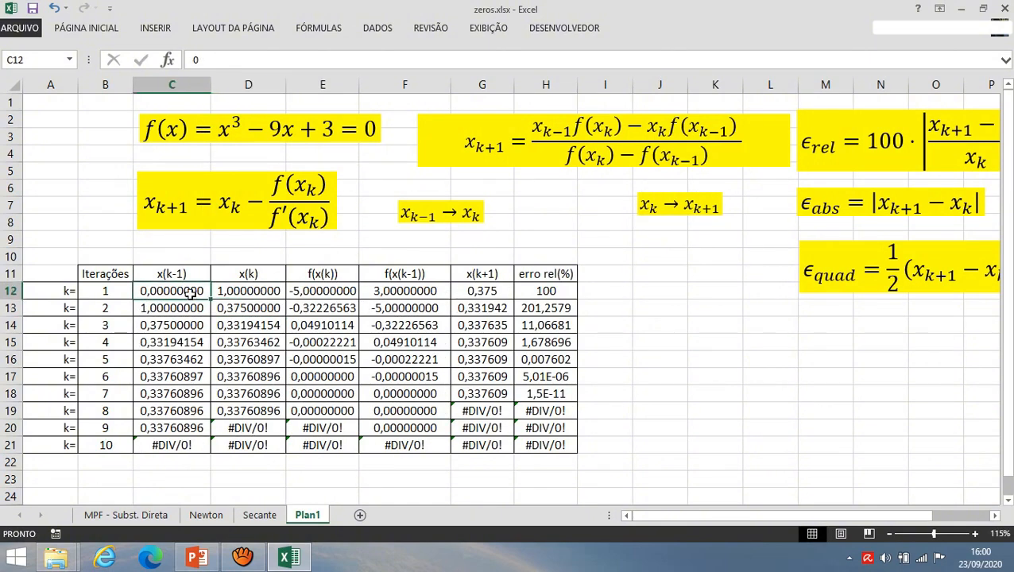
type("-")
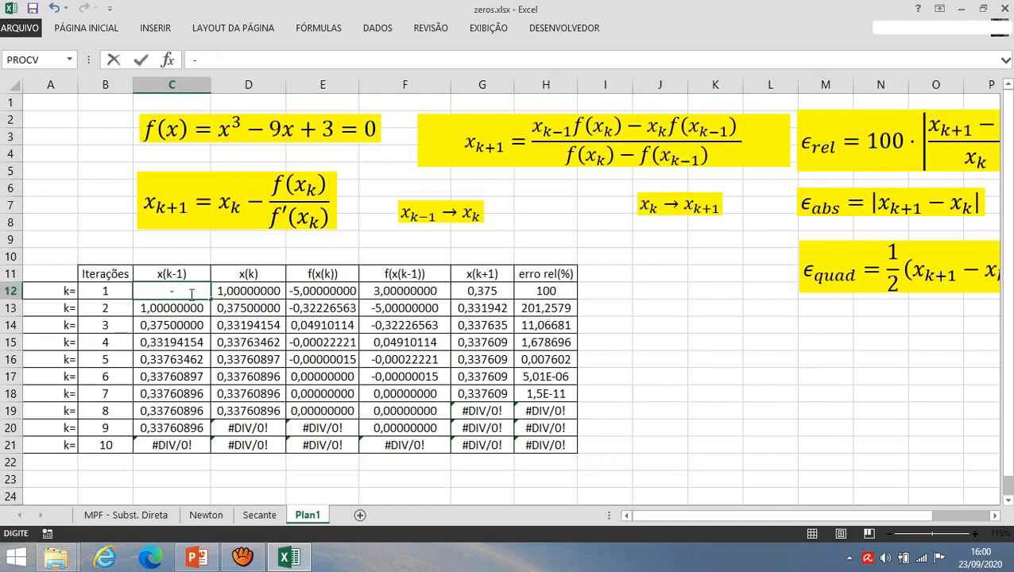
type("1")
key("Return")
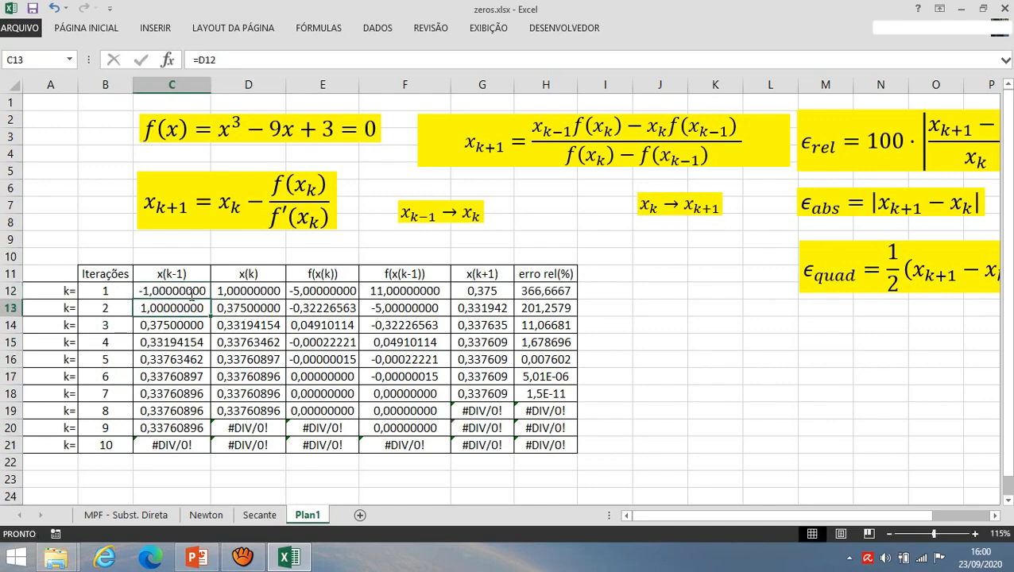
Set the first iteration's x(k) in D12 to 5, widen column E to fit, and check the eighth iteration.
key("Up")
key("Right")
type("5")
key("Return")
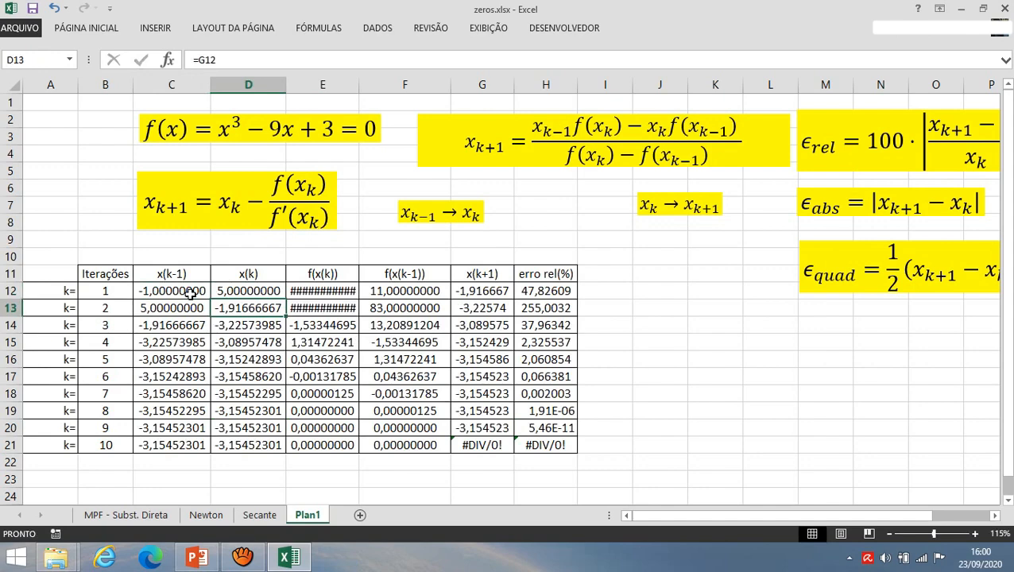
double_click(360, 84)
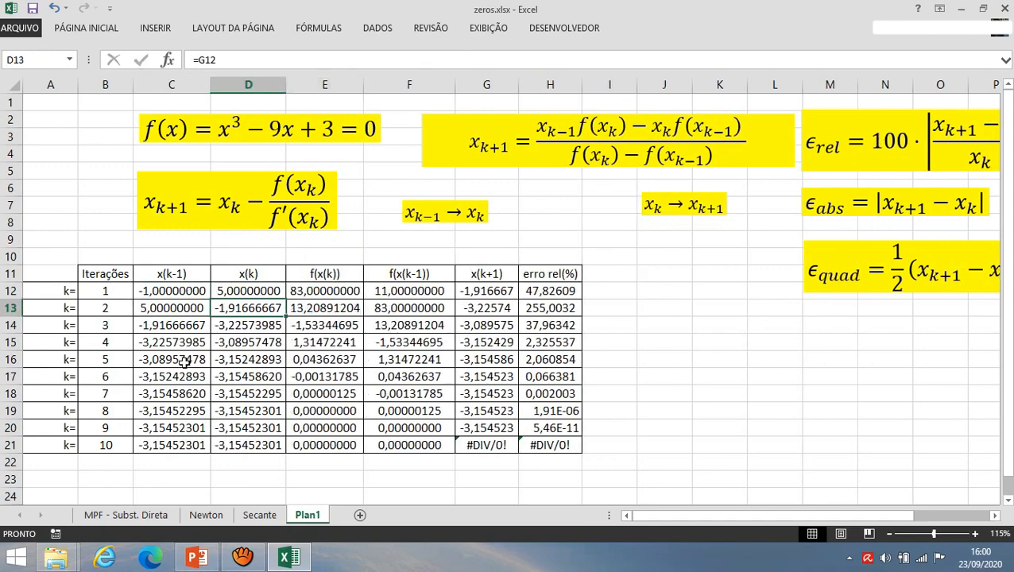
left_click(182, 410)
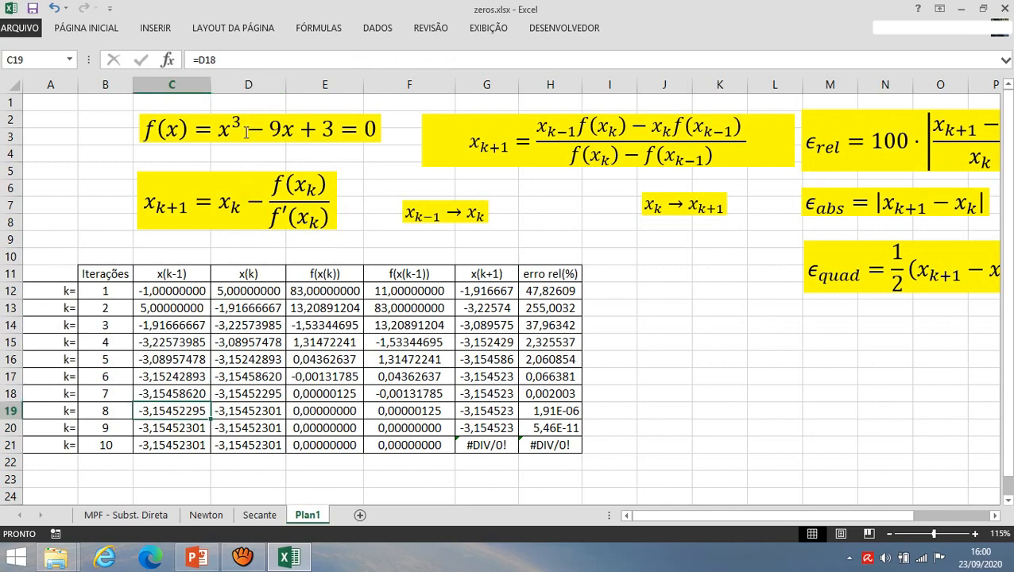
left_click(335, 409)
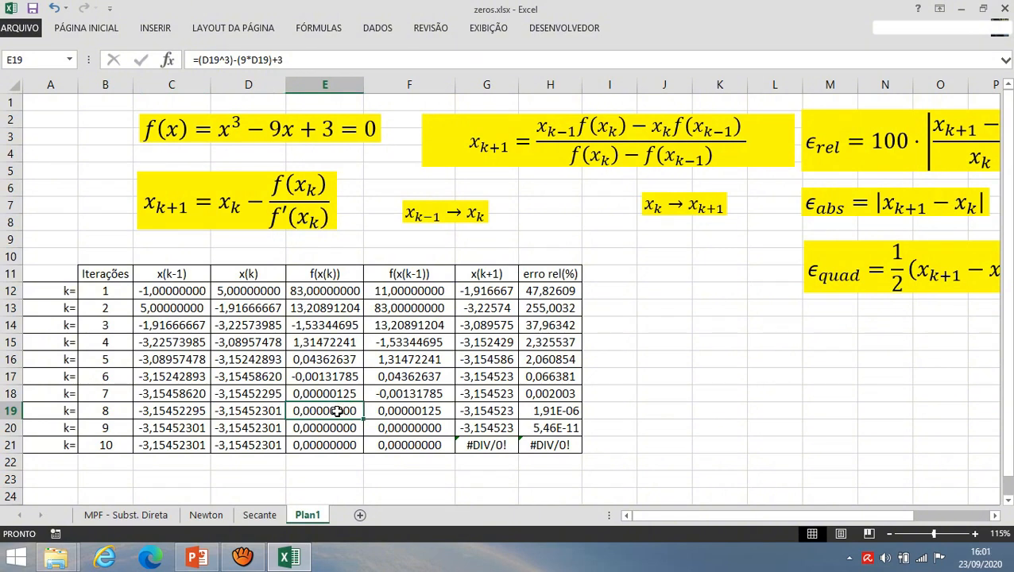
On the Newton sheet, try -1 and then -5 as the starting x(k) in B11.
left_click(210, 515)
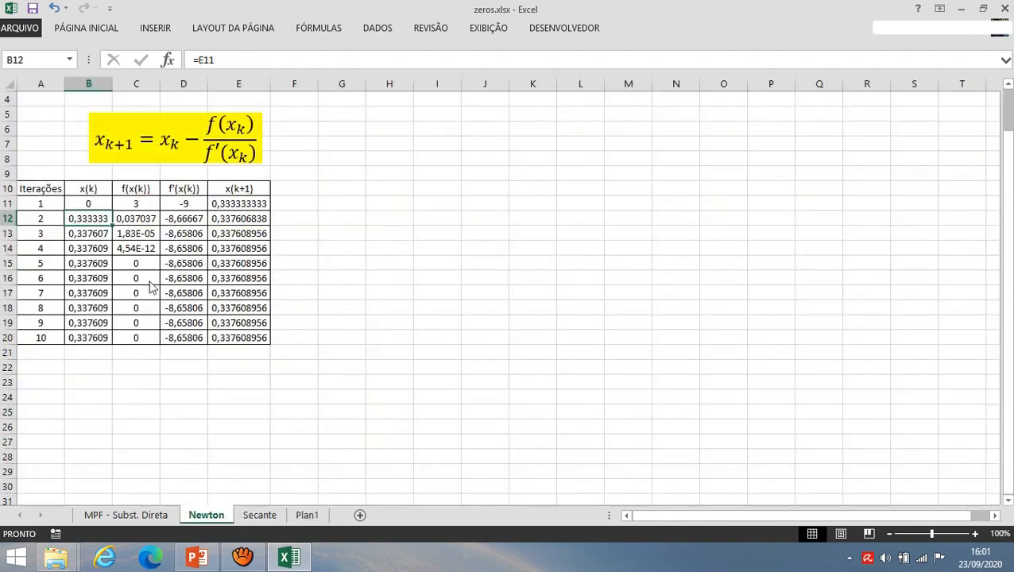
left_click(102, 204)
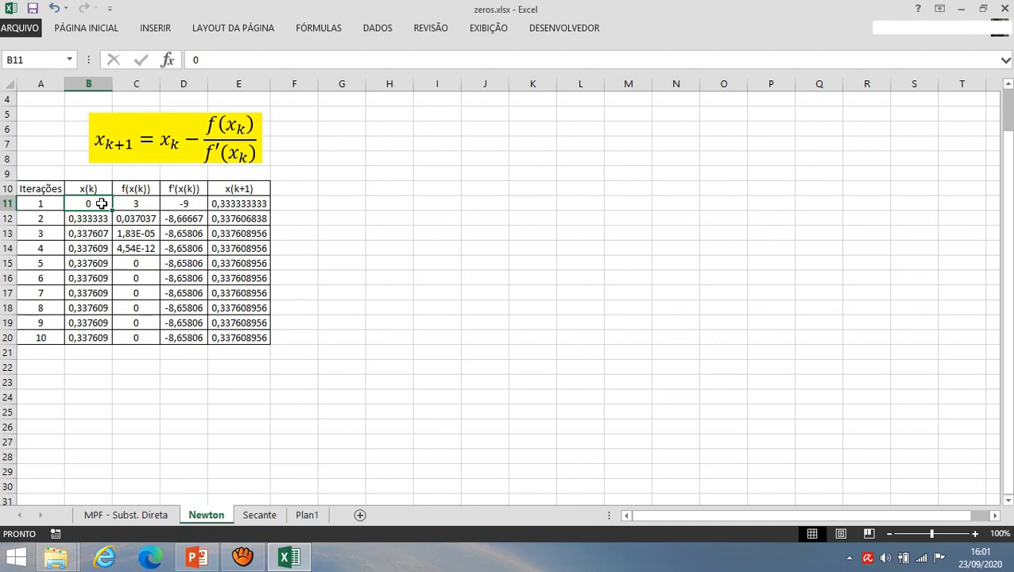
type("-1")
key("Return")
left_click(102, 204)
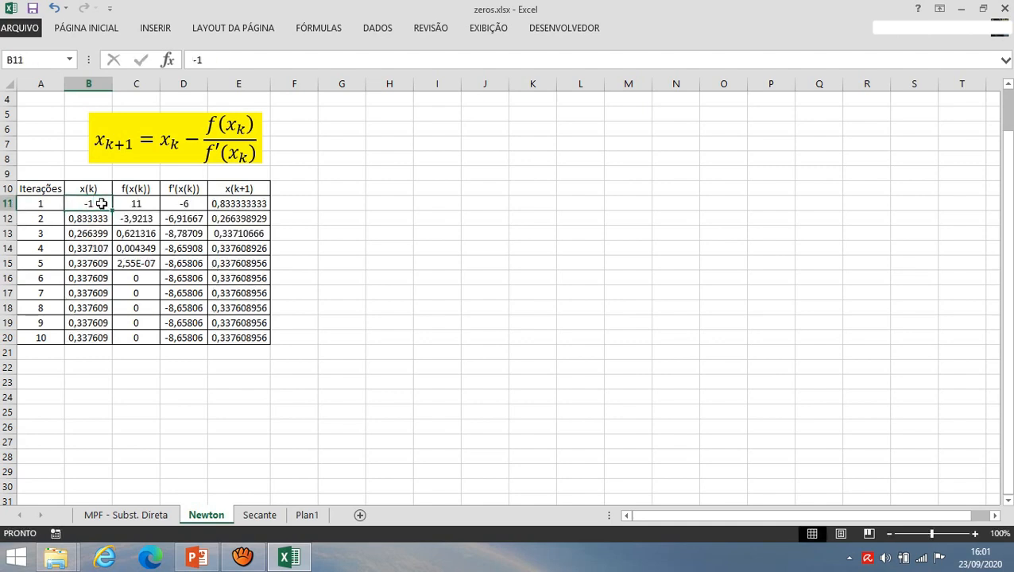
type("-5")
key("Return")
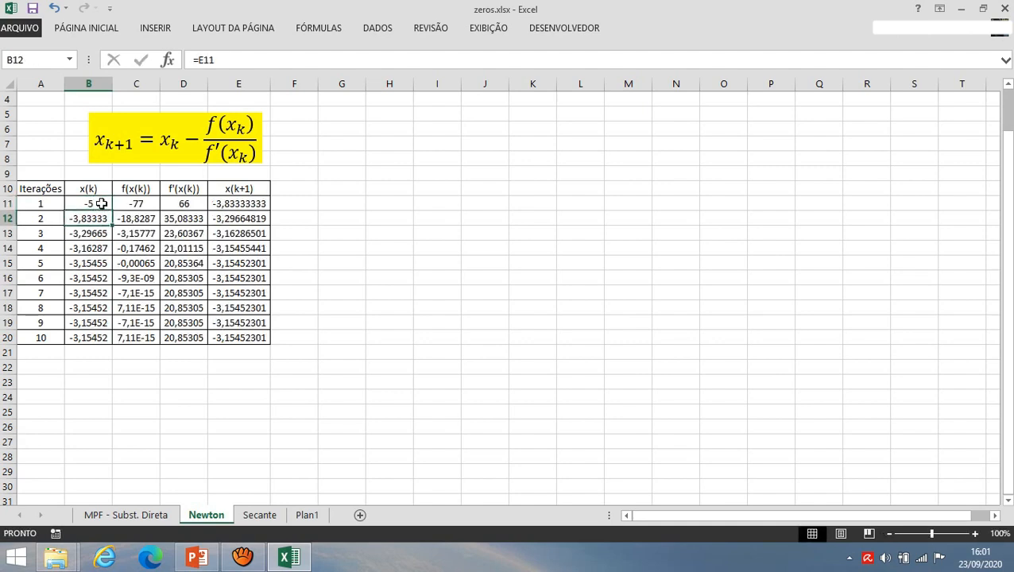
Compare the iteration table on the Secante sheet with the one on Plan1, starting from x(k-1) in C12.
left_click(259, 516)
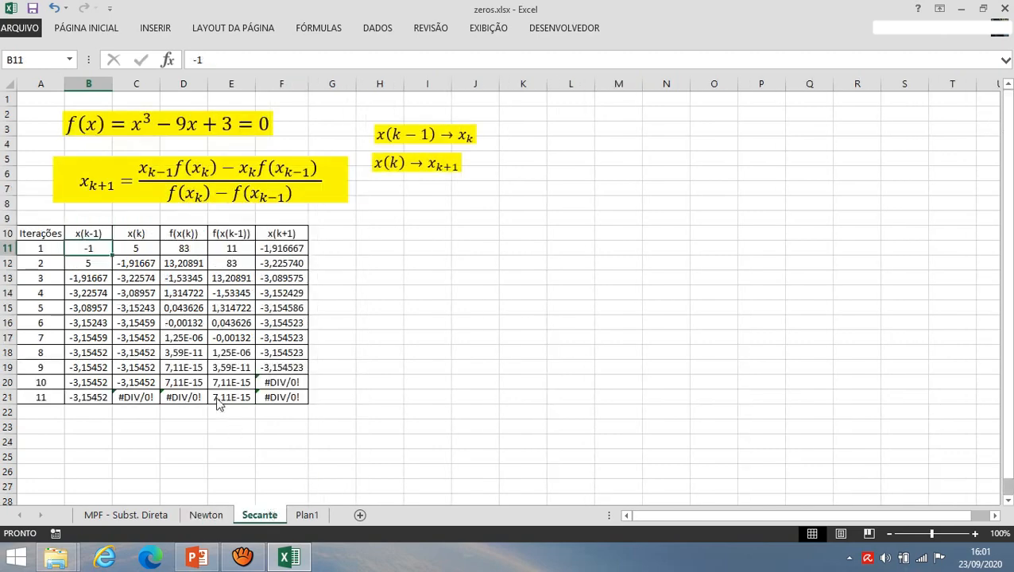
left_click(299, 516)
left_click(150, 291)
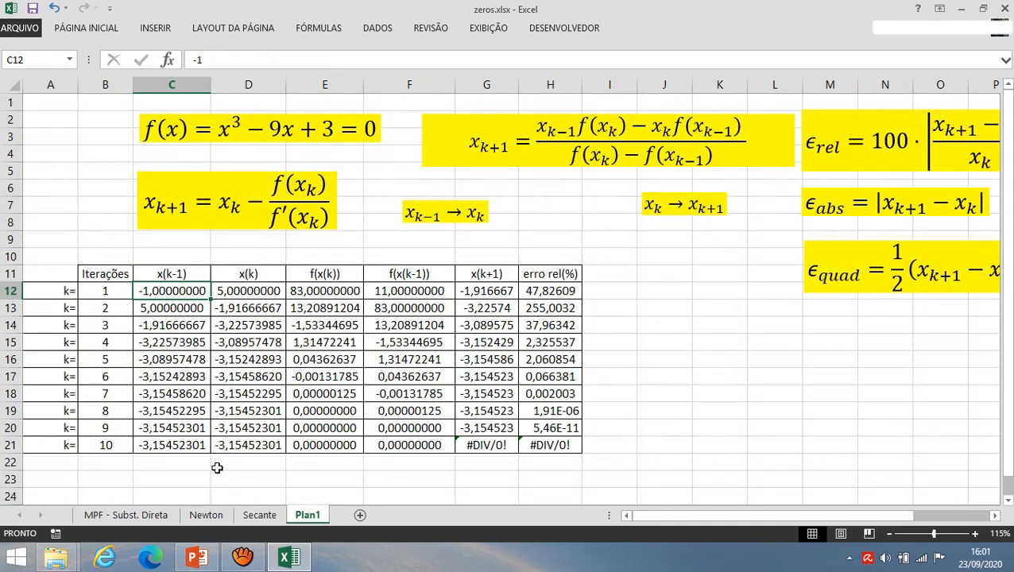
Try 1 as the starting x(k-1) in C12 and 2 as the starting x(k) in D12.
type("1")
key("Return")
key("Up")
key("Right")
type("2")
key("Return")
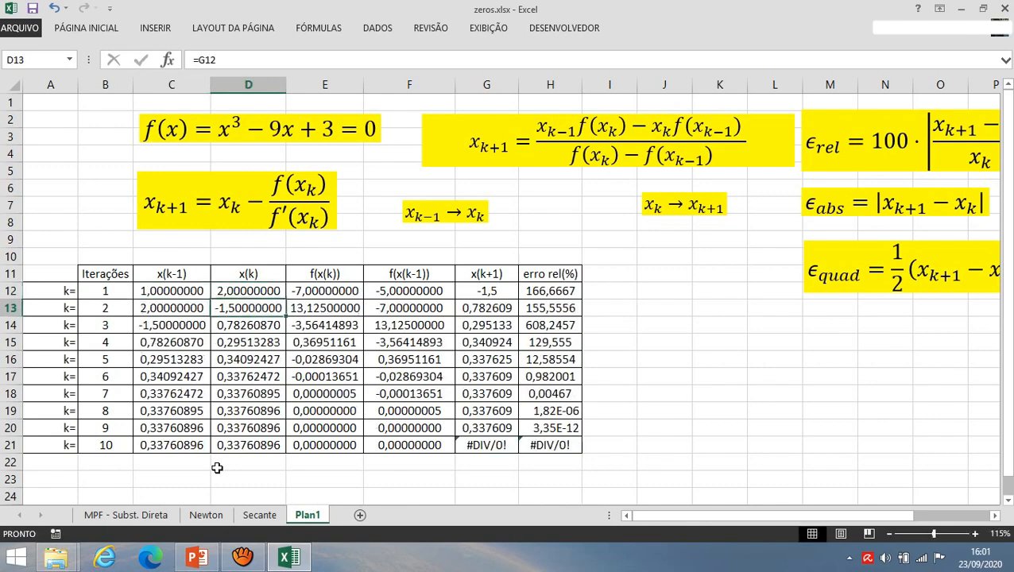
Try 5 and then 10 as the starting x(k) in D12.
key("Up")
type("5")
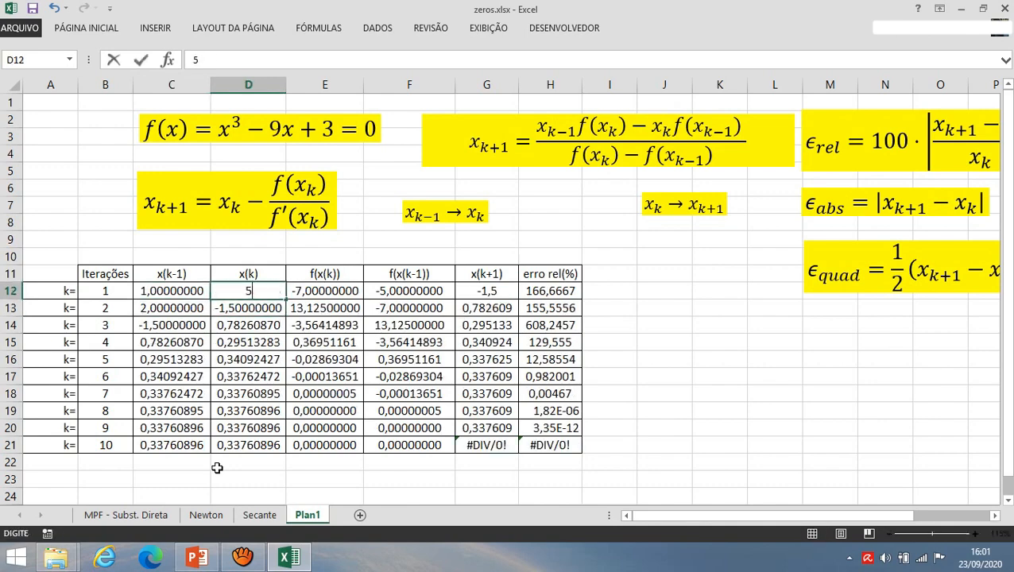
key("Return")
key("Up")
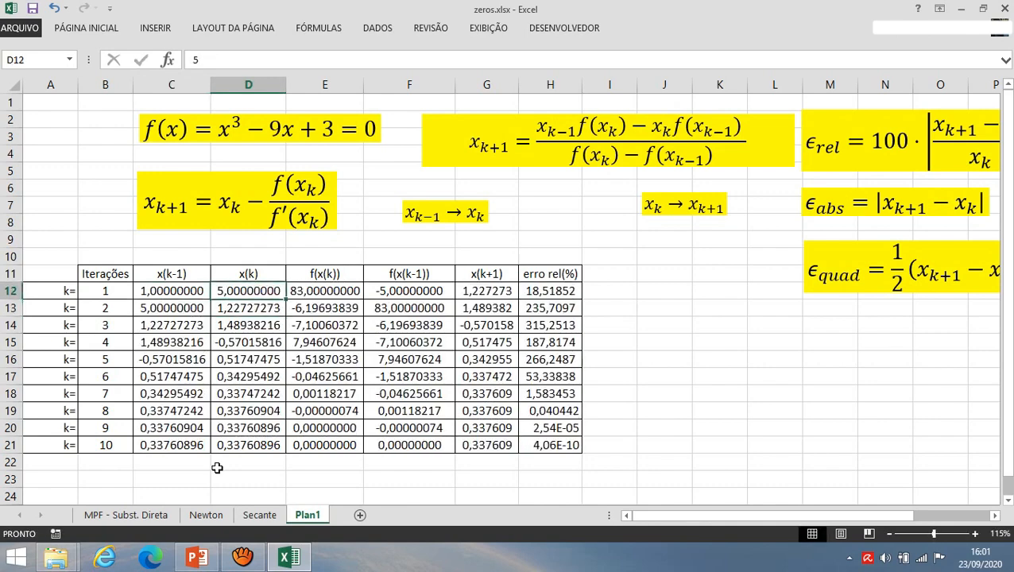
type("10")
key("Return")
key("Up")
Try -1 as the starting x(k-1) in C12 together with 5 as x(k) in D12.
key("Left")
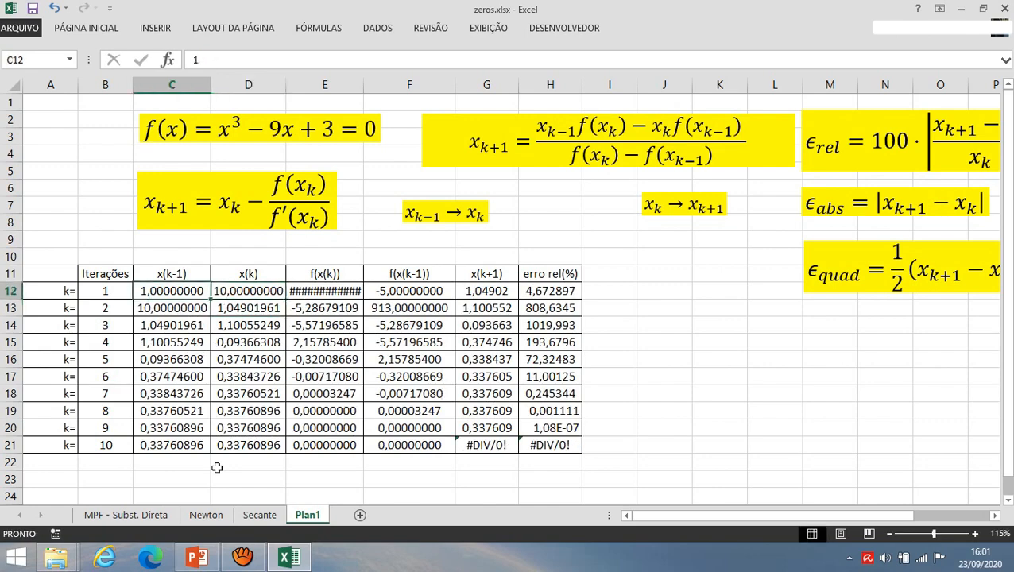
type("-1")
key("Return")
key("Up")
key("Right")
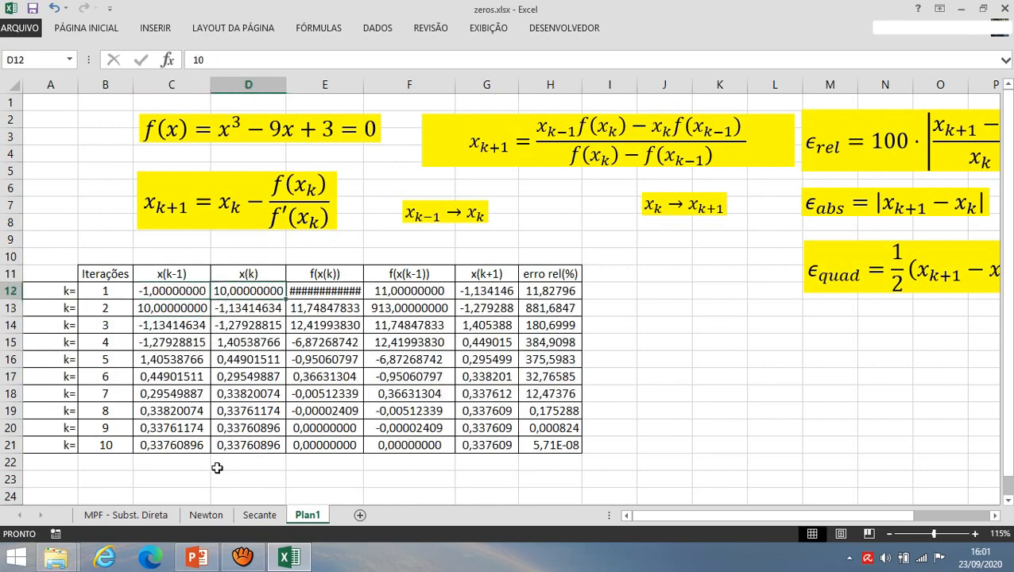
type("5")
key("Return")
key("Up")
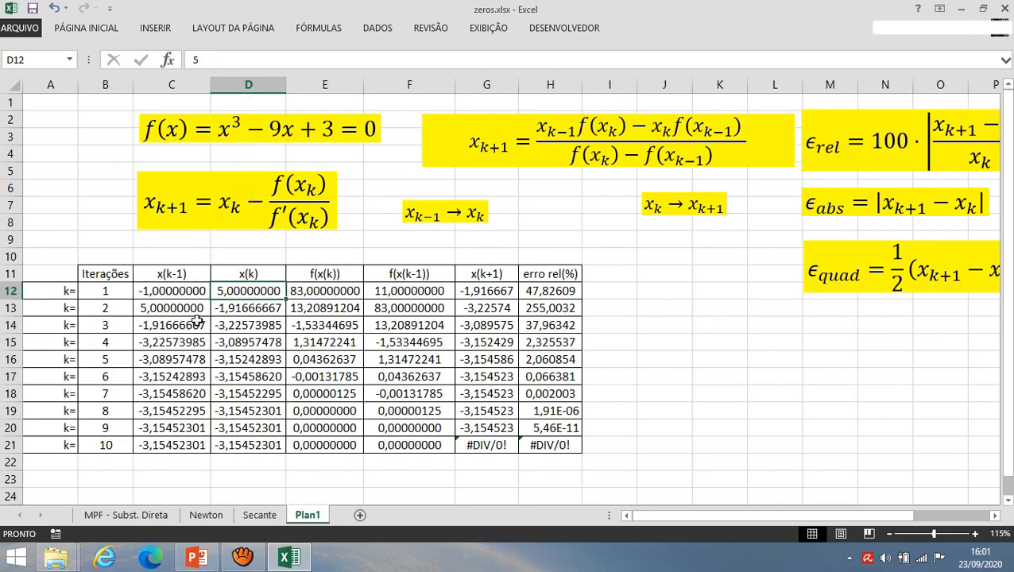
Try 0 as the starting x(k-1) in C12 and -1 as the starting x(k) in D12.
left_click(196, 291)
type("0")
key("Return")
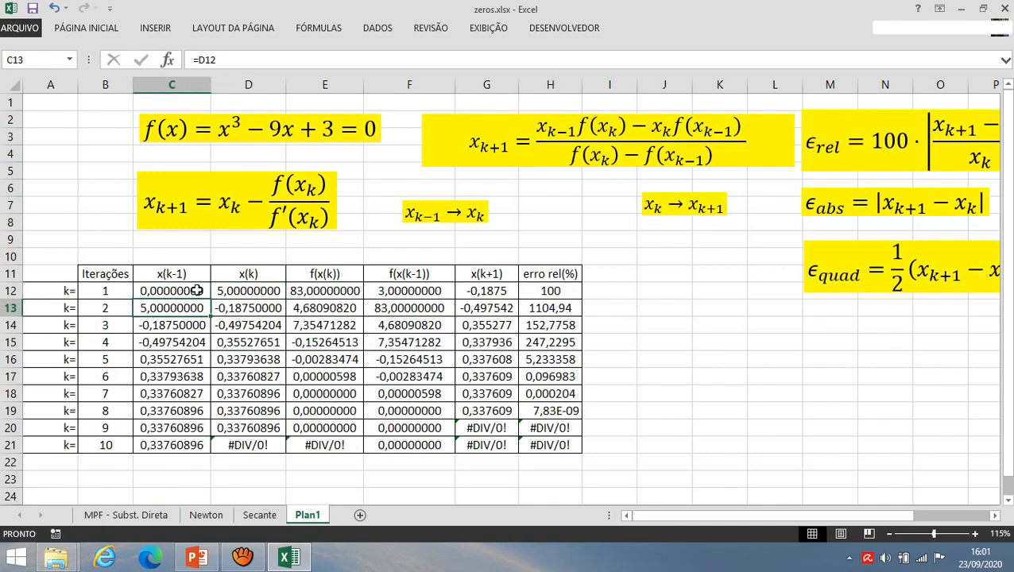
key("Up")
key("Right")
type("-1")
key("Return")
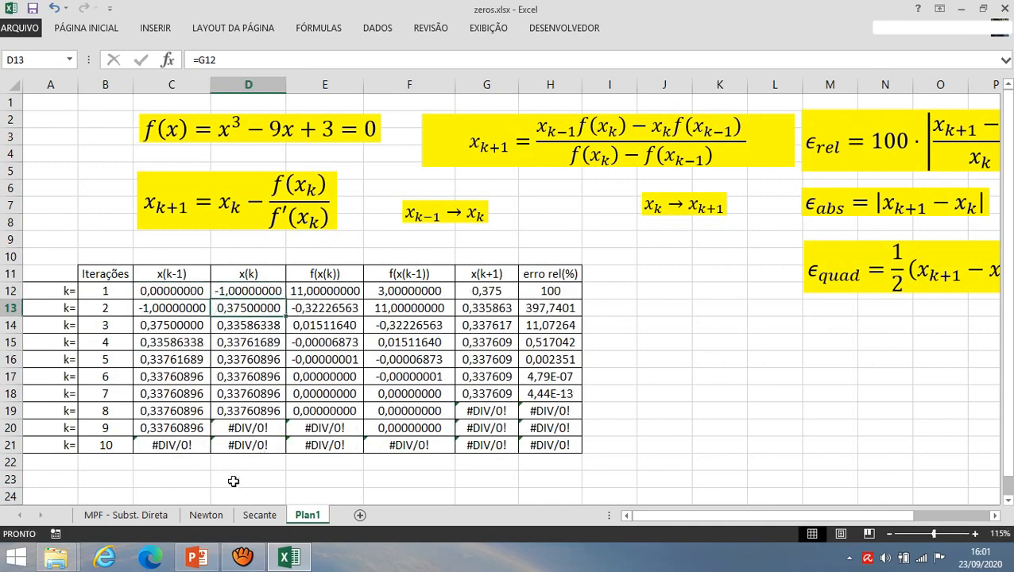
On the Newton sheet, set the starting x(k) in B11 to 2.
left_click(207, 515)
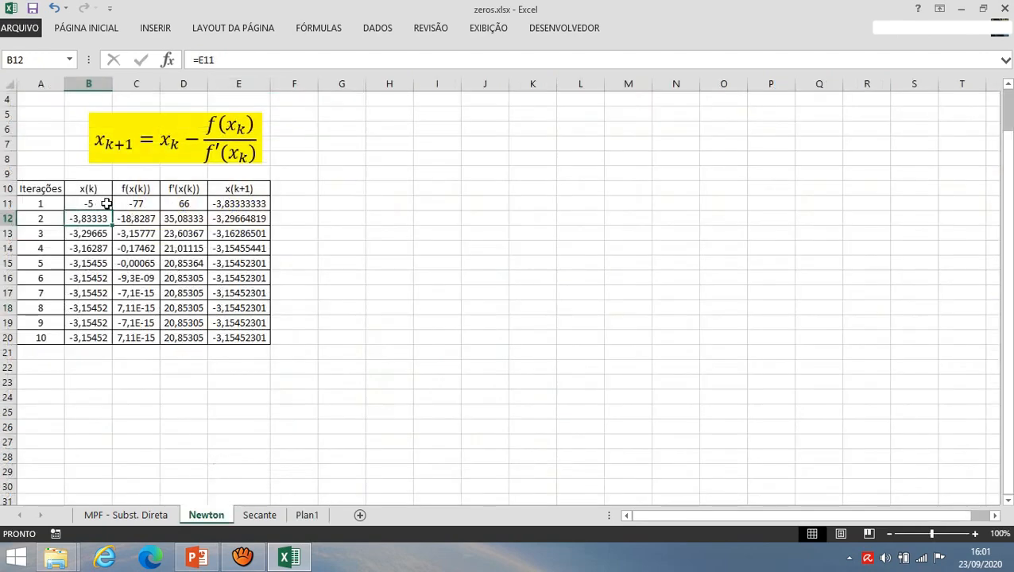
left_click(103, 204)
type("2")
key("Return")
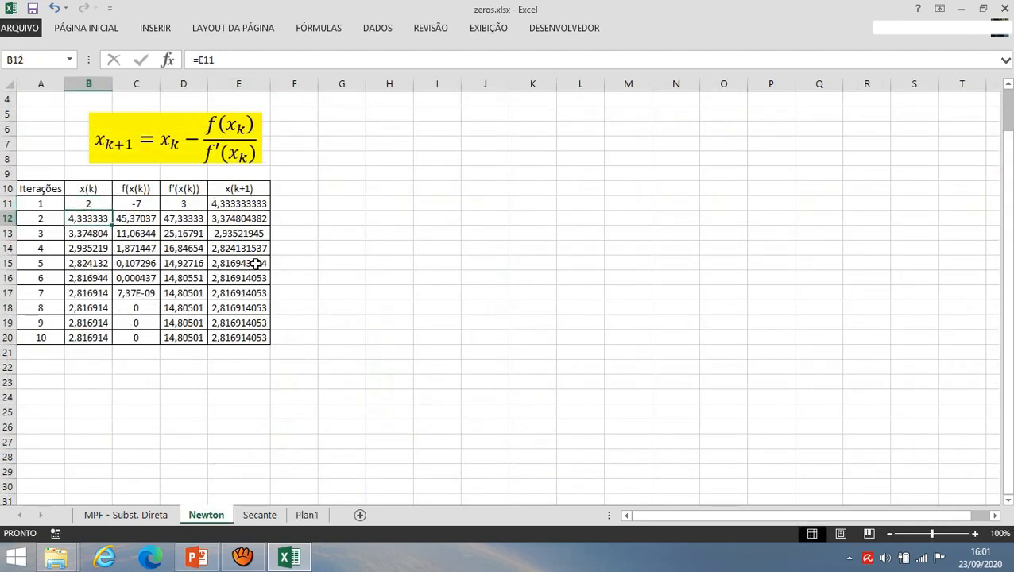
left_click(104, 202)
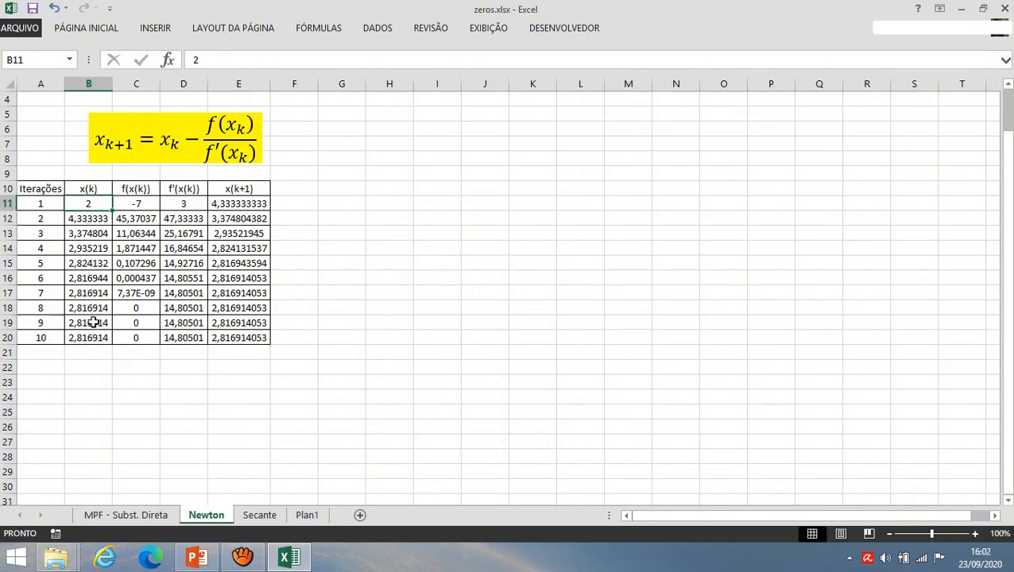
On the Plan1 sheet, set the first iteration's x(k-1) in C12 to 2 and x(k) in D12 to 3.
left_click(307, 515)
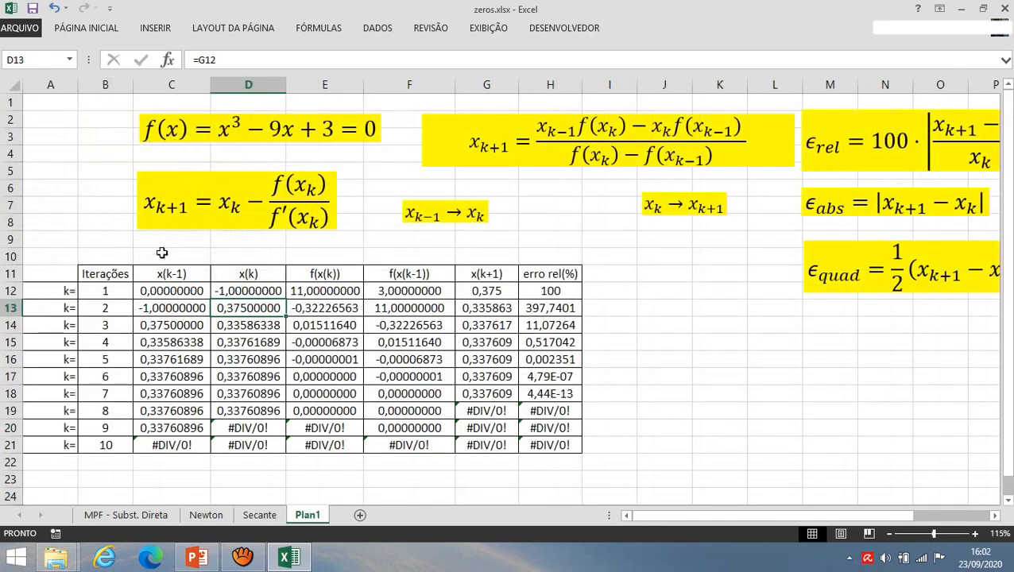
left_click(196, 293)
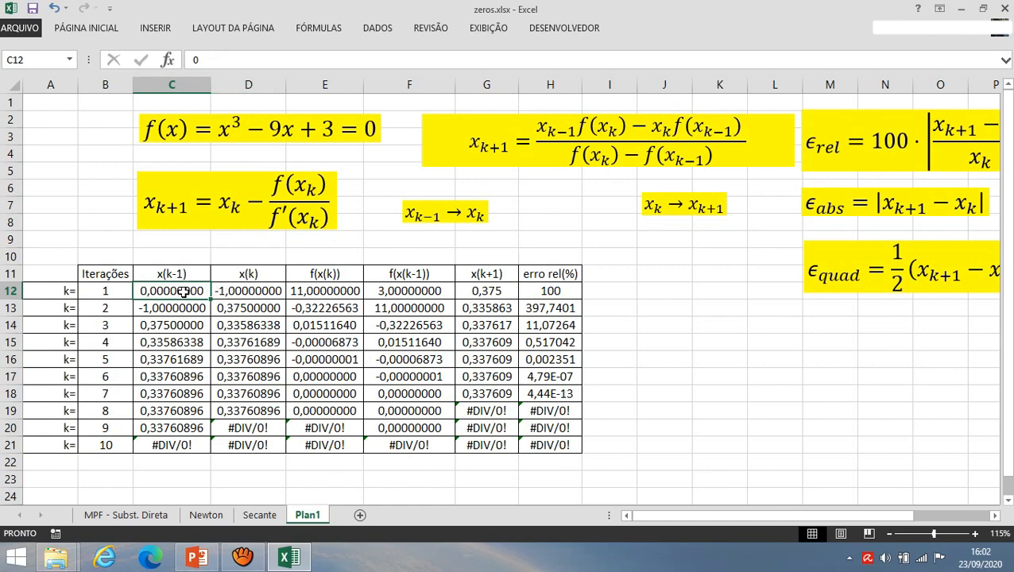
type("2")
key("Tab")
type("-1")
key("BackSpace")
key("BackSpace")
type("3")
key("Return")
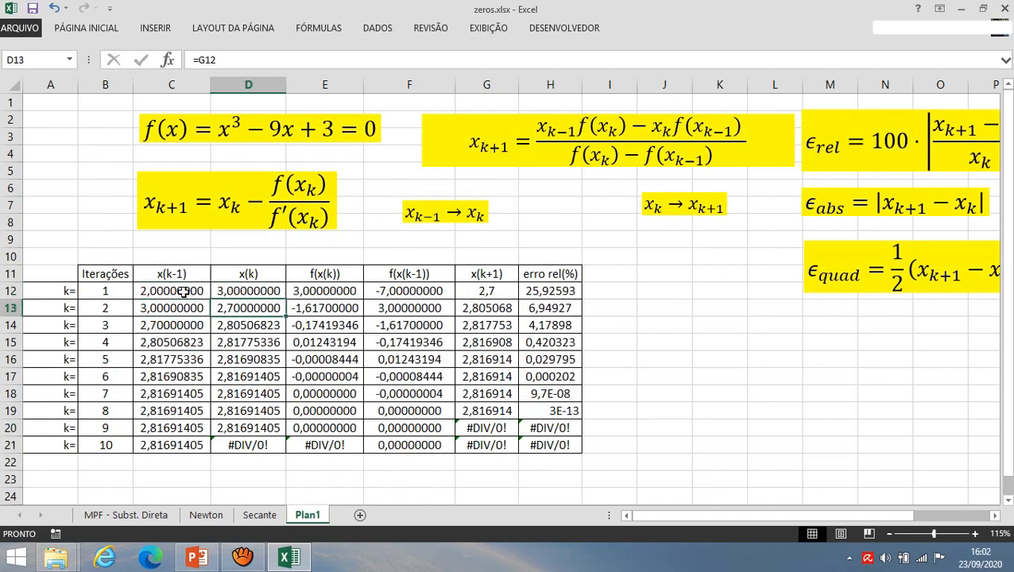
left_click(183, 291)
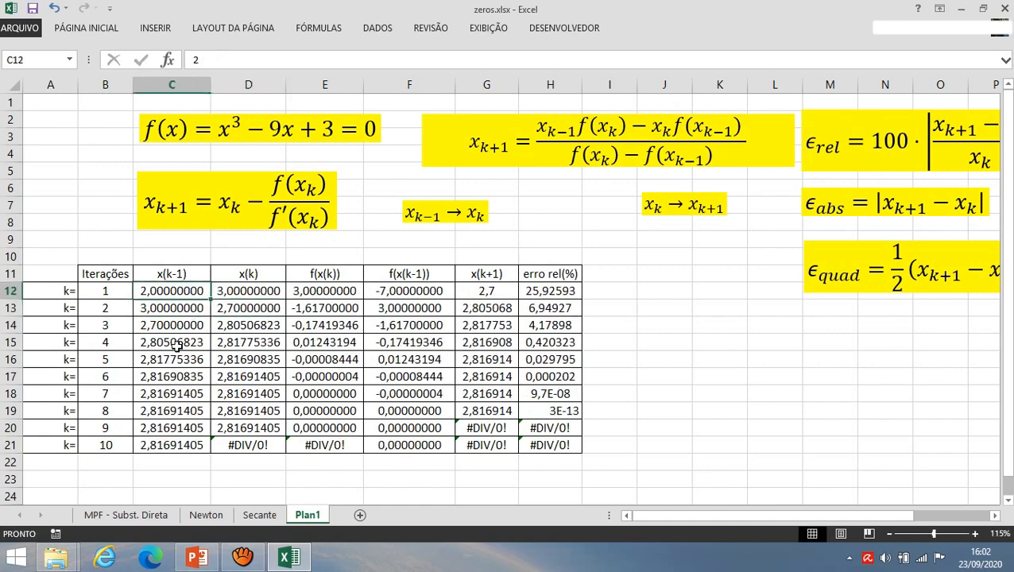
left_click(179, 415)
left_click(614, 415)
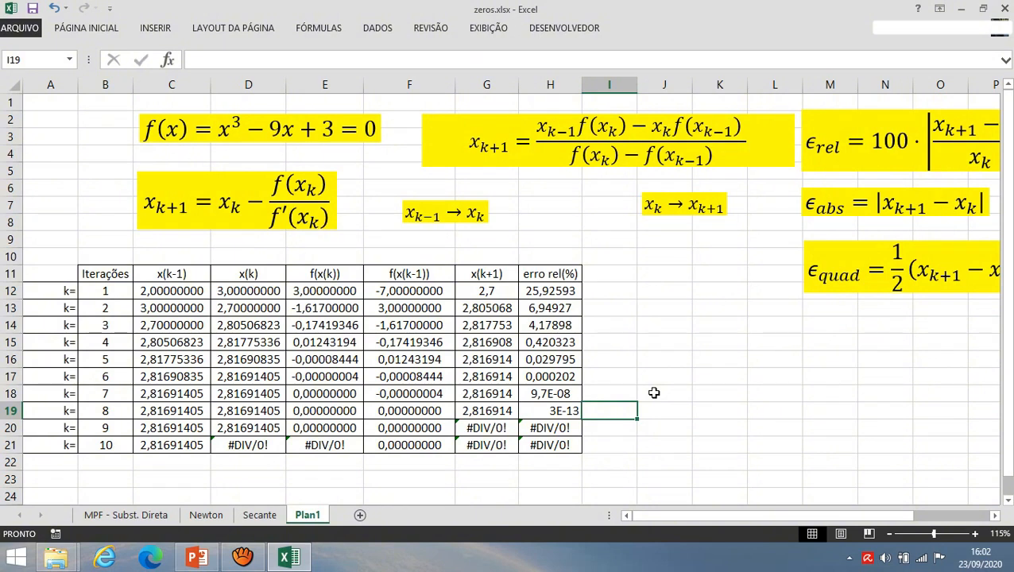
left_click(247, 146)
left_click(242, 153)
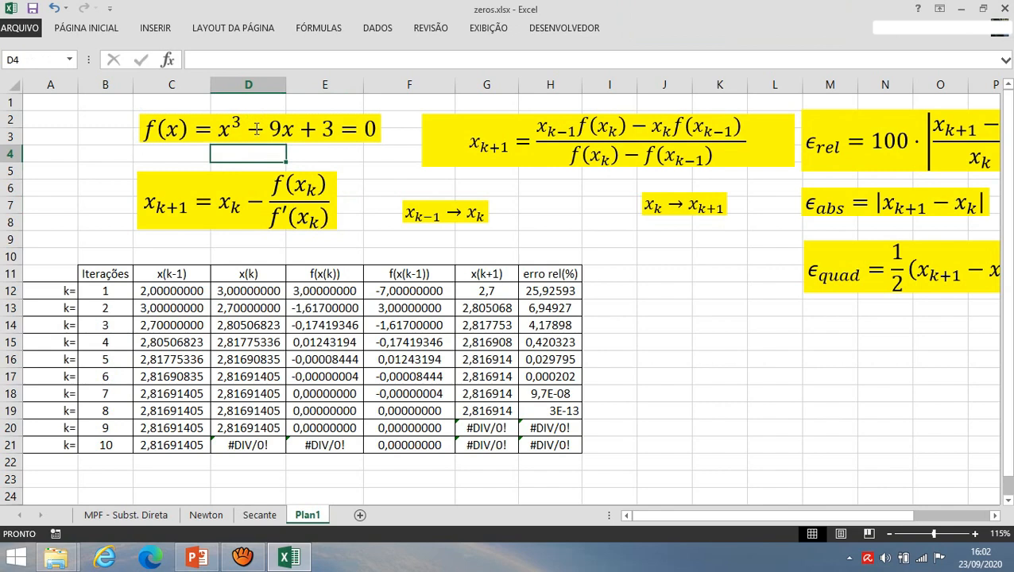
left_click(194, 294)
key("ctrl+c")
left_click(599, 360)
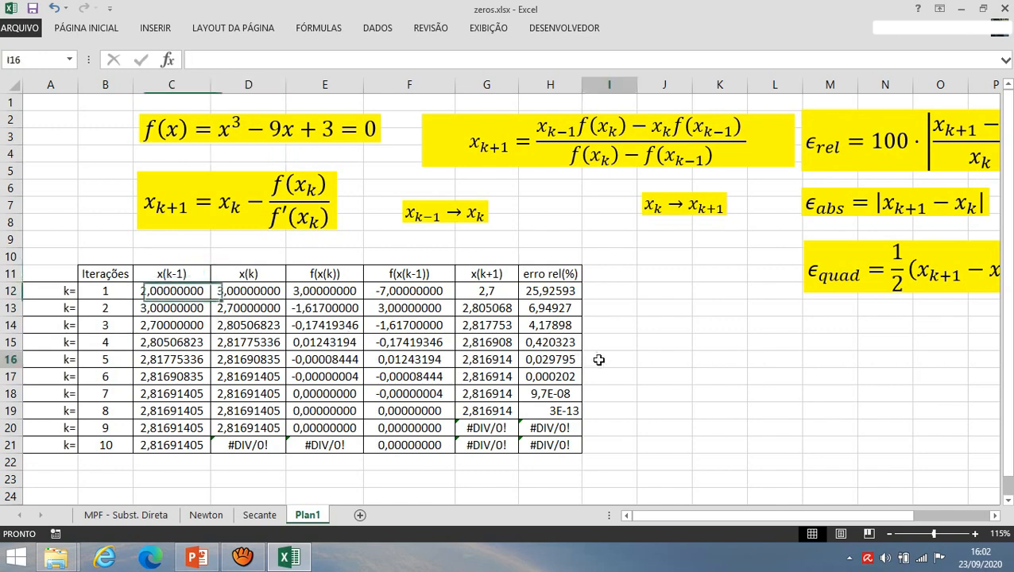
key("Escape")
left_click(675, 330)
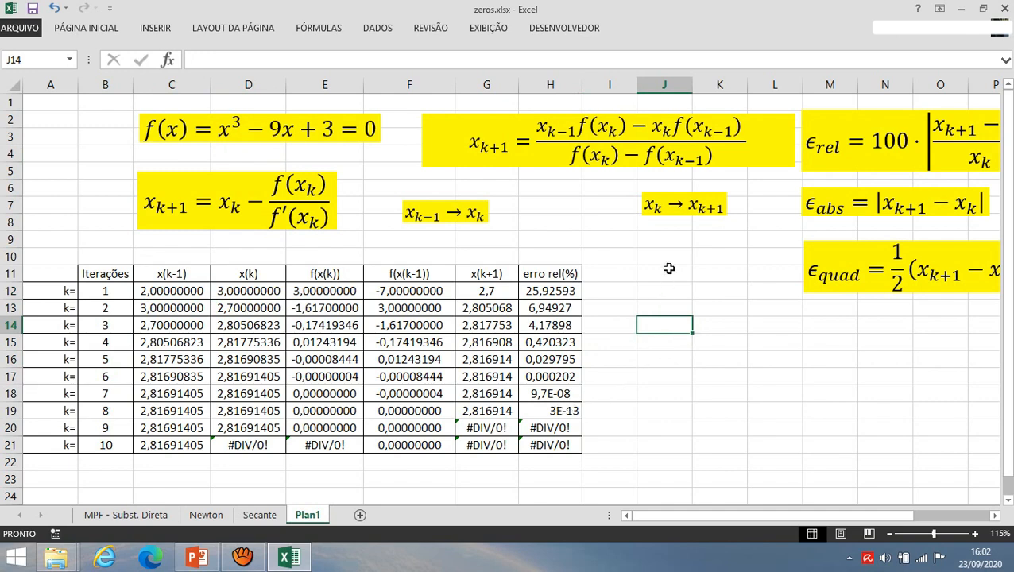
left_click(670, 259)
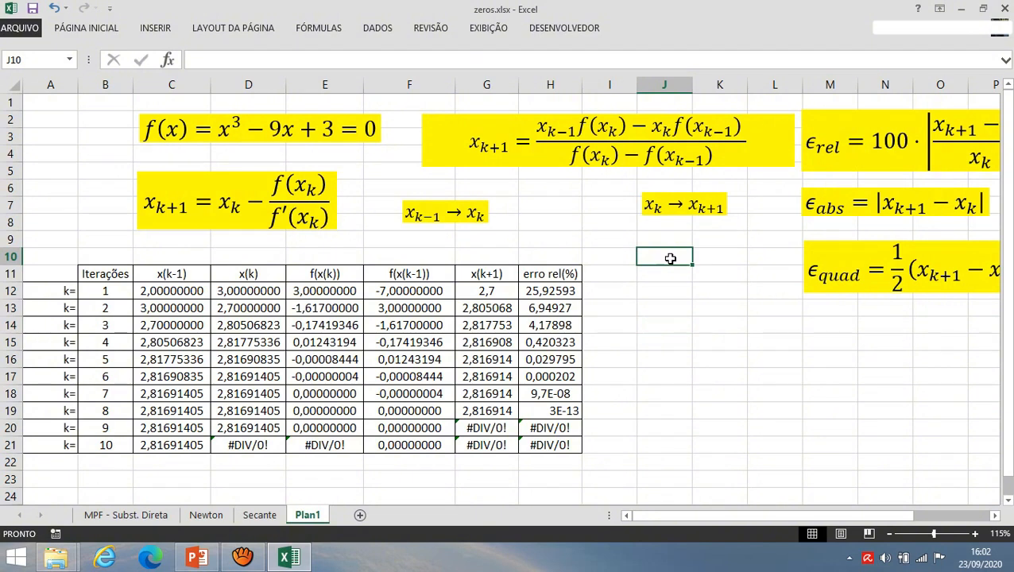